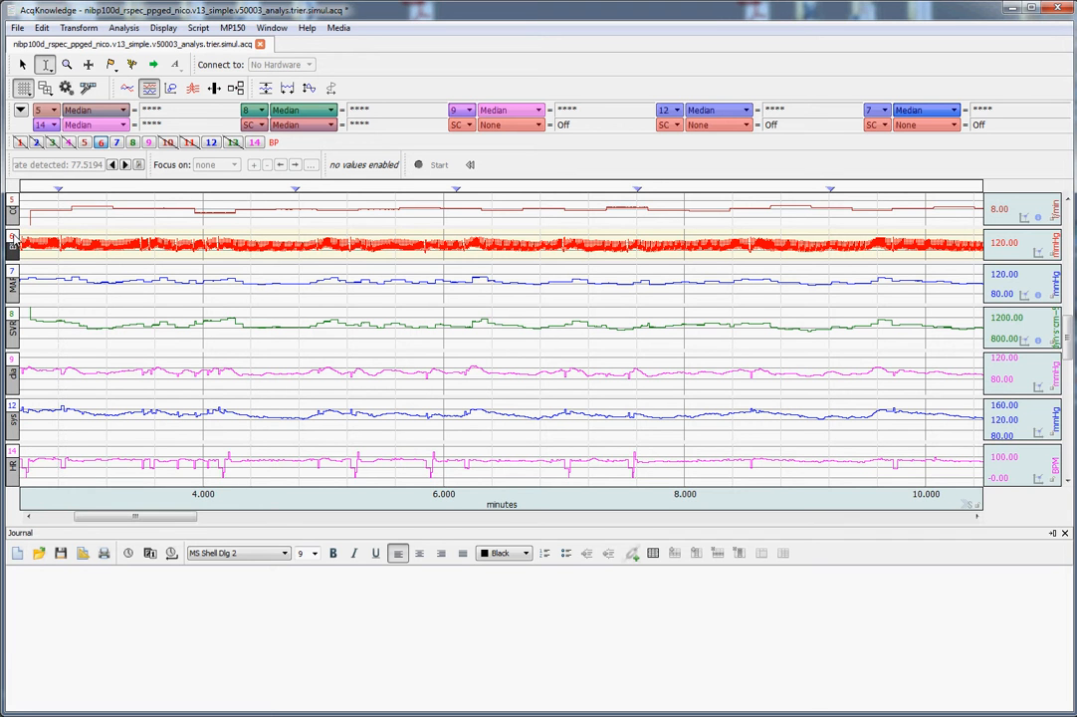
# Step: Select the MAP, SVR and HR channels one after another to review their waveforms
pyautogui.click(15, 288)
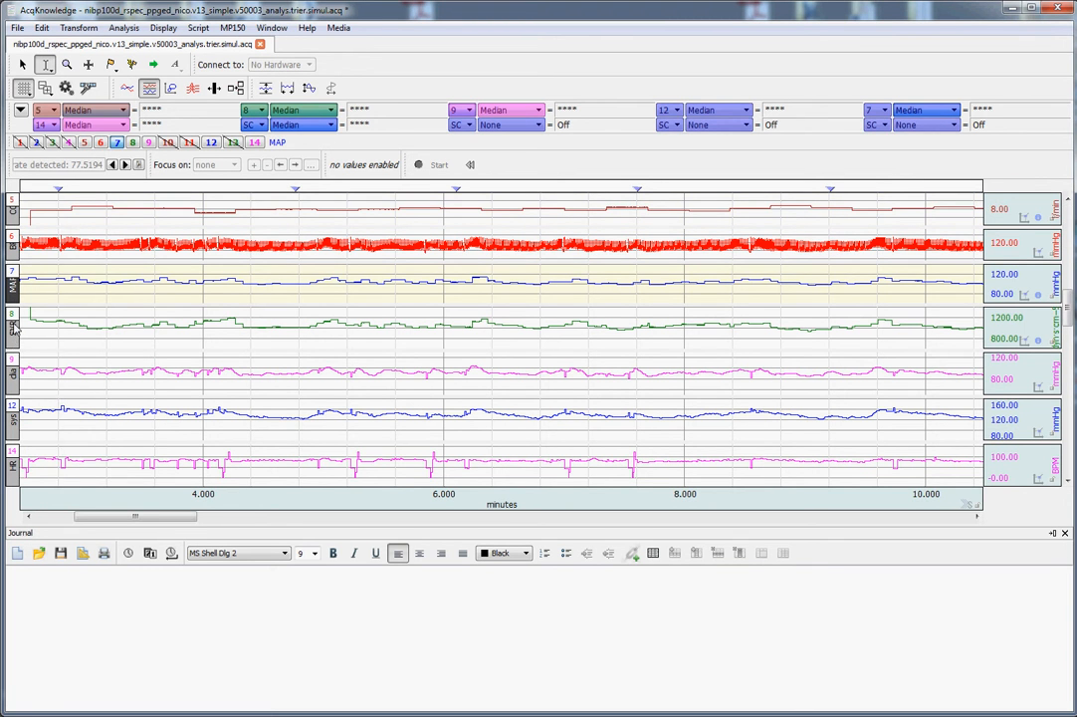
pyautogui.click(12, 334)
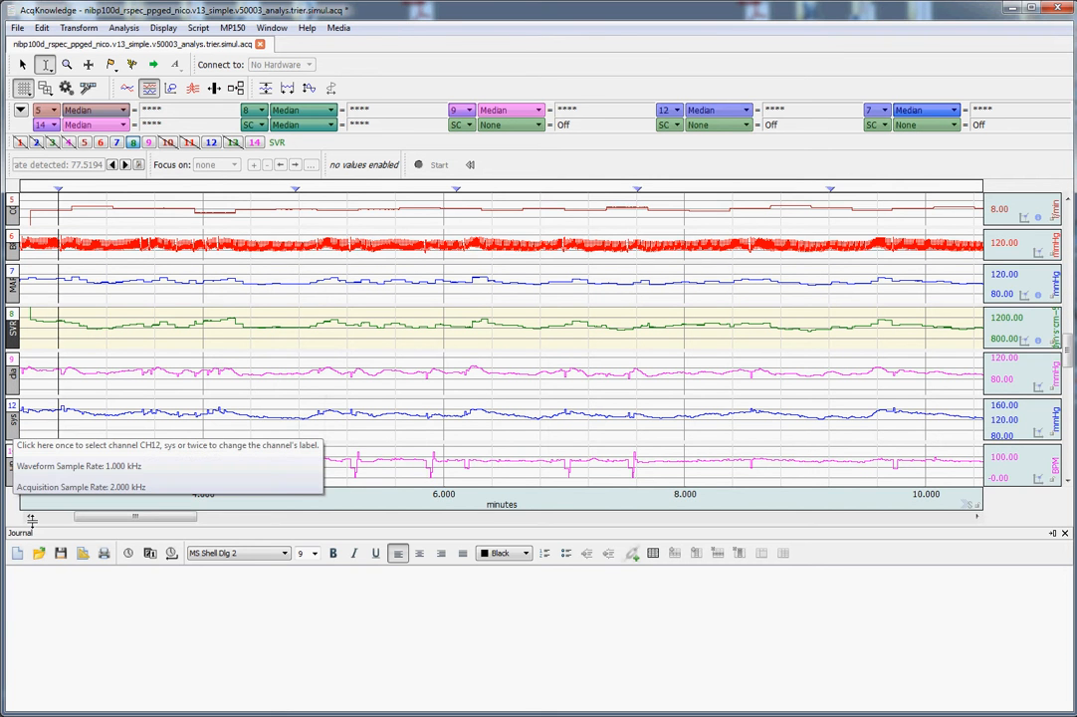
pyautogui.click(16, 482)
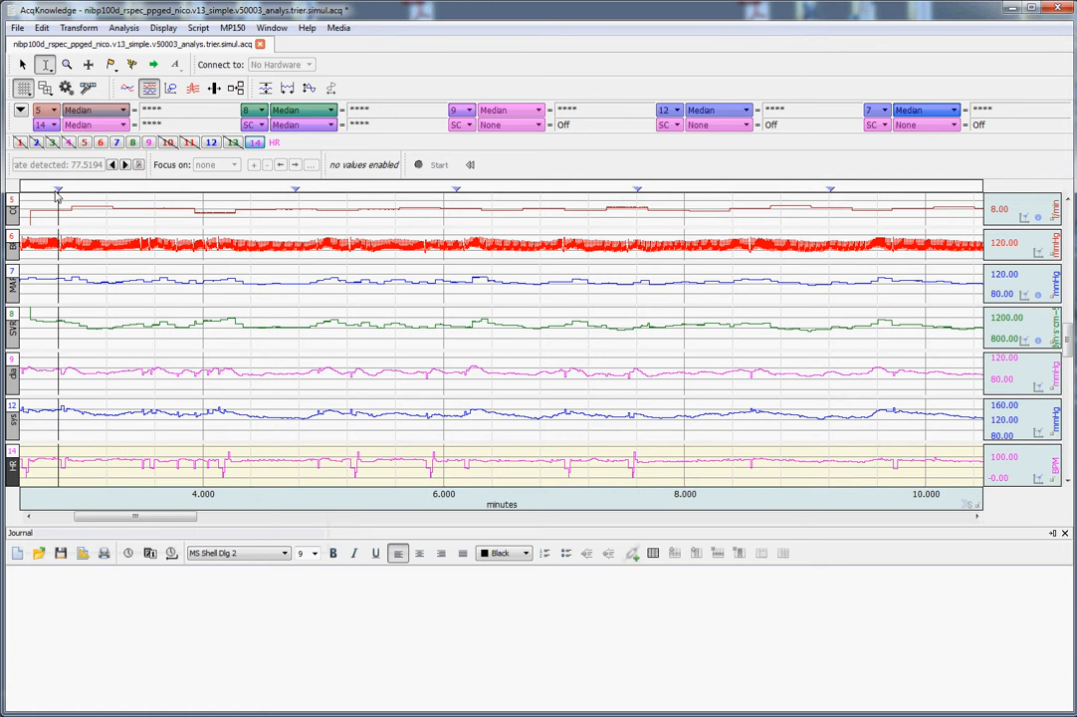
# Step: Check the labels of the first three event markers and select the data from the second marker to about 5.9 minutes
pyautogui.moveTo(57, 195)
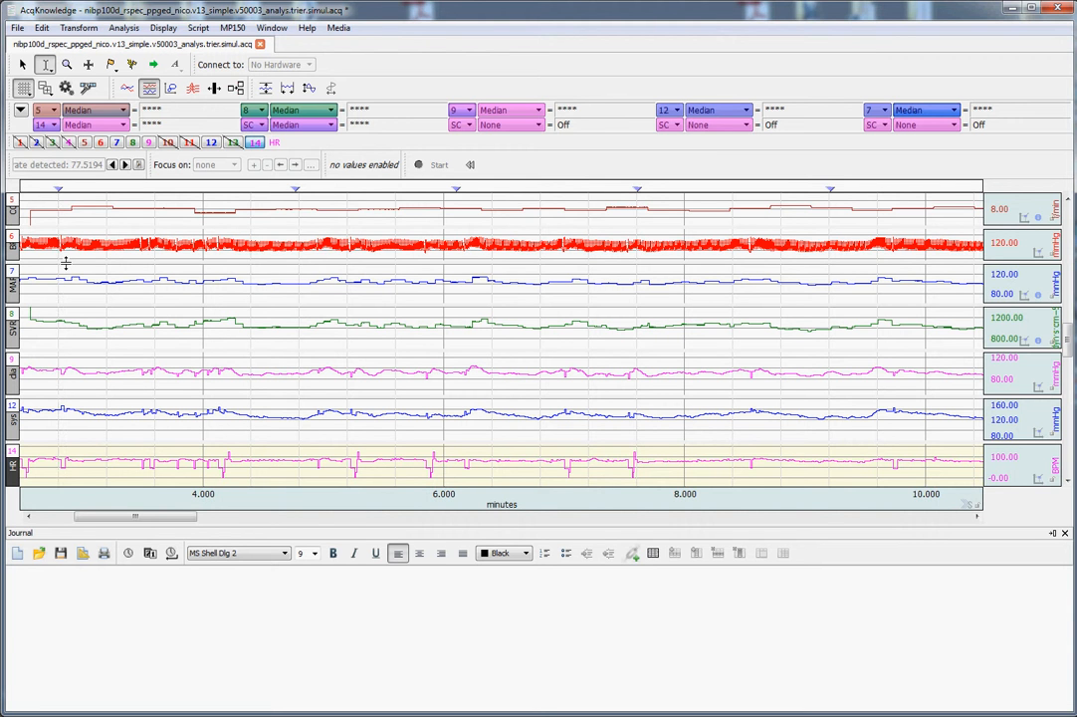
pyautogui.click(61, 197)
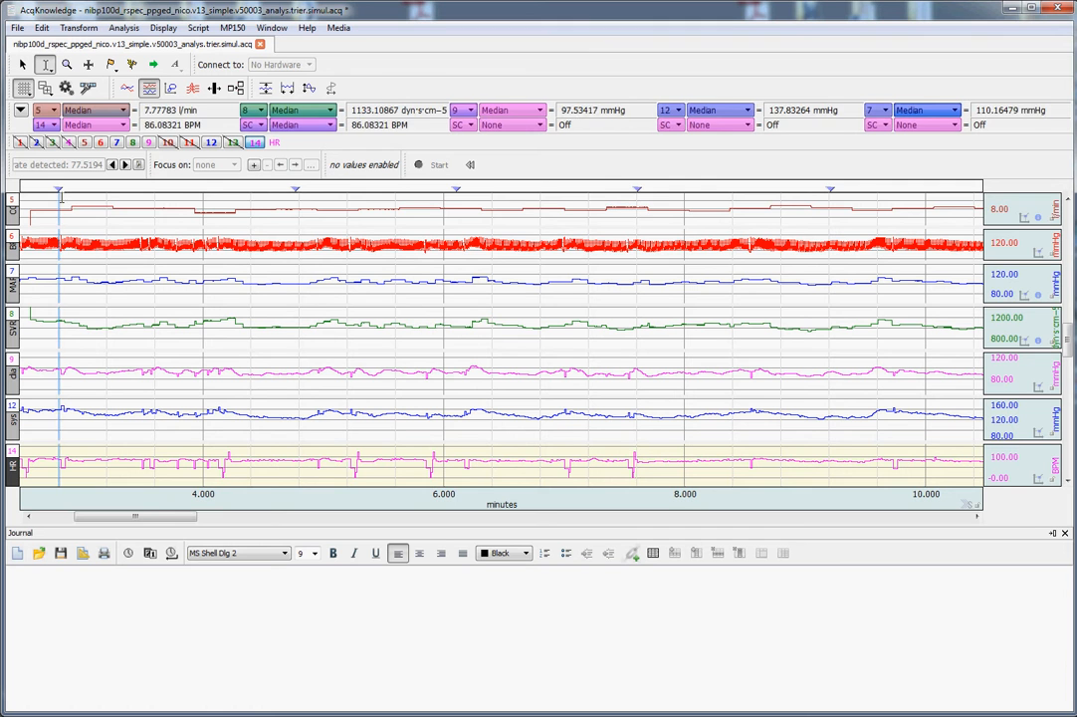
pyautogui.click(57, 203)
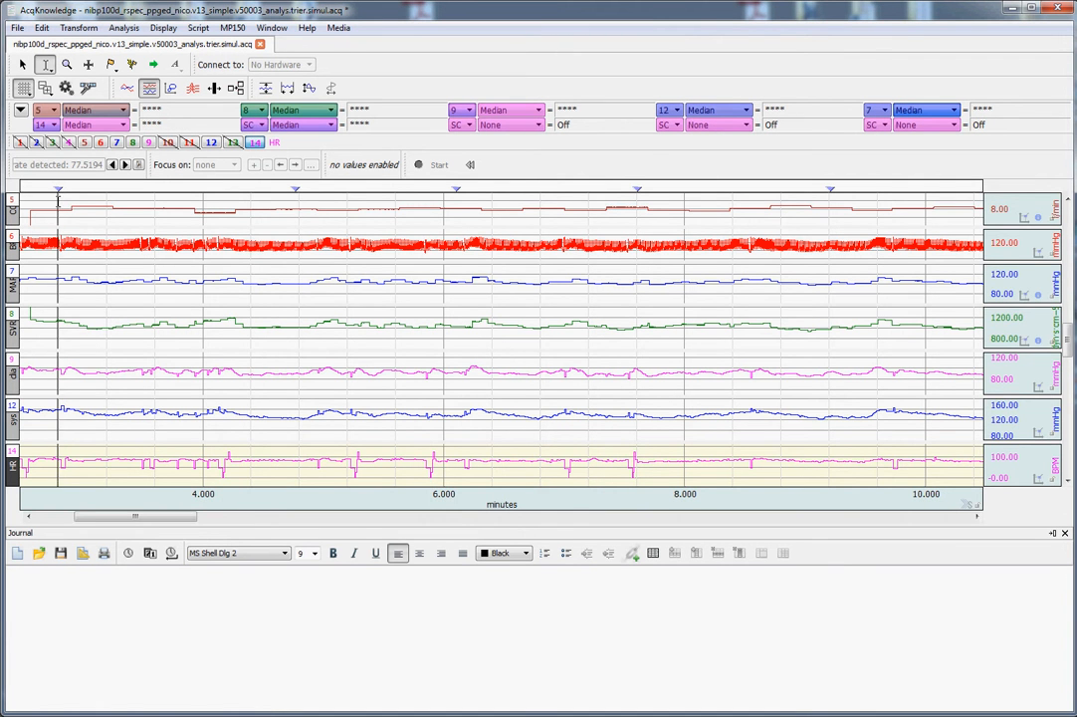
pyautogui.click(58, 189)
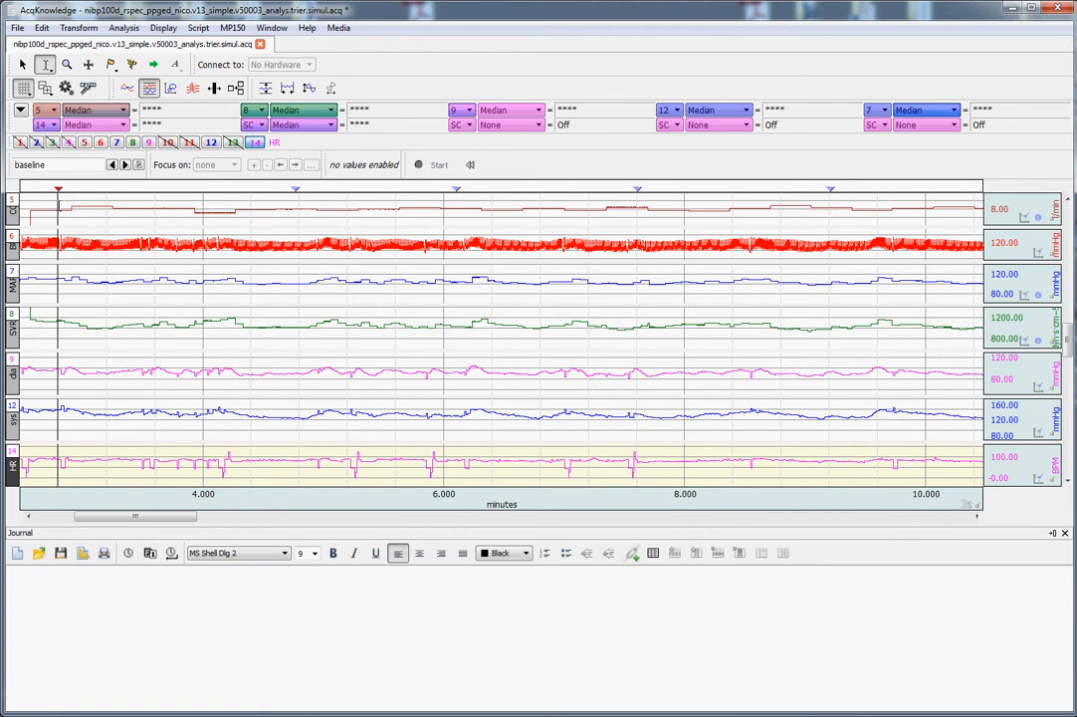
pyautogui.click(295, 189)
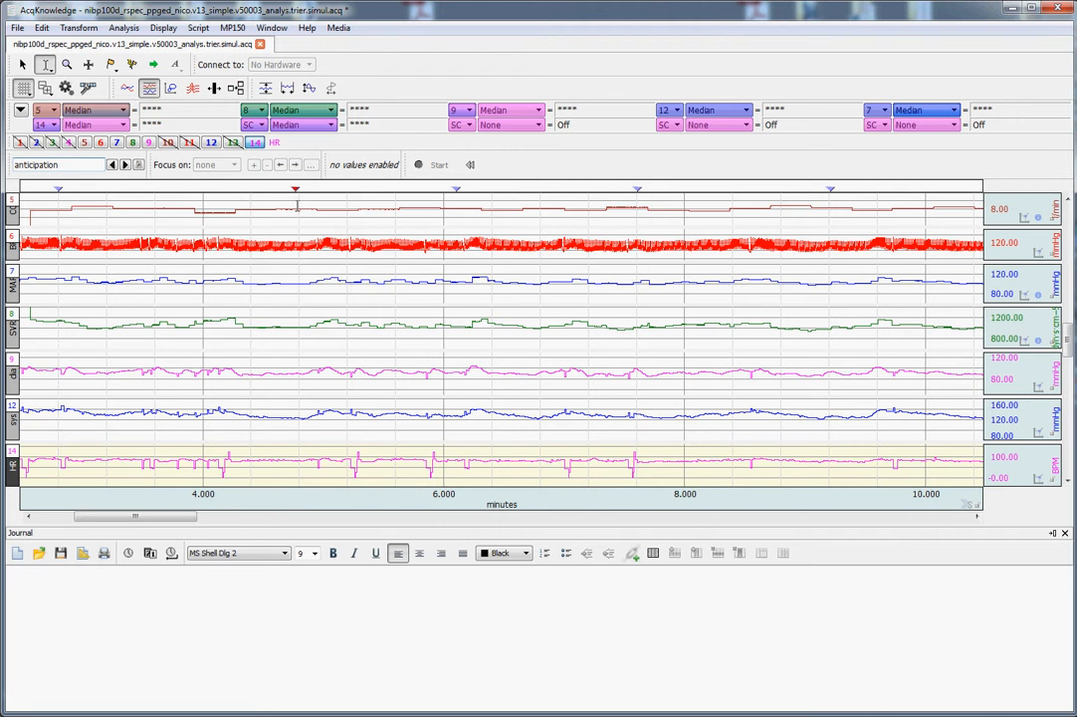
pyautogui.moveTo(296, 206); pyautogui.dragTo(423, 223)
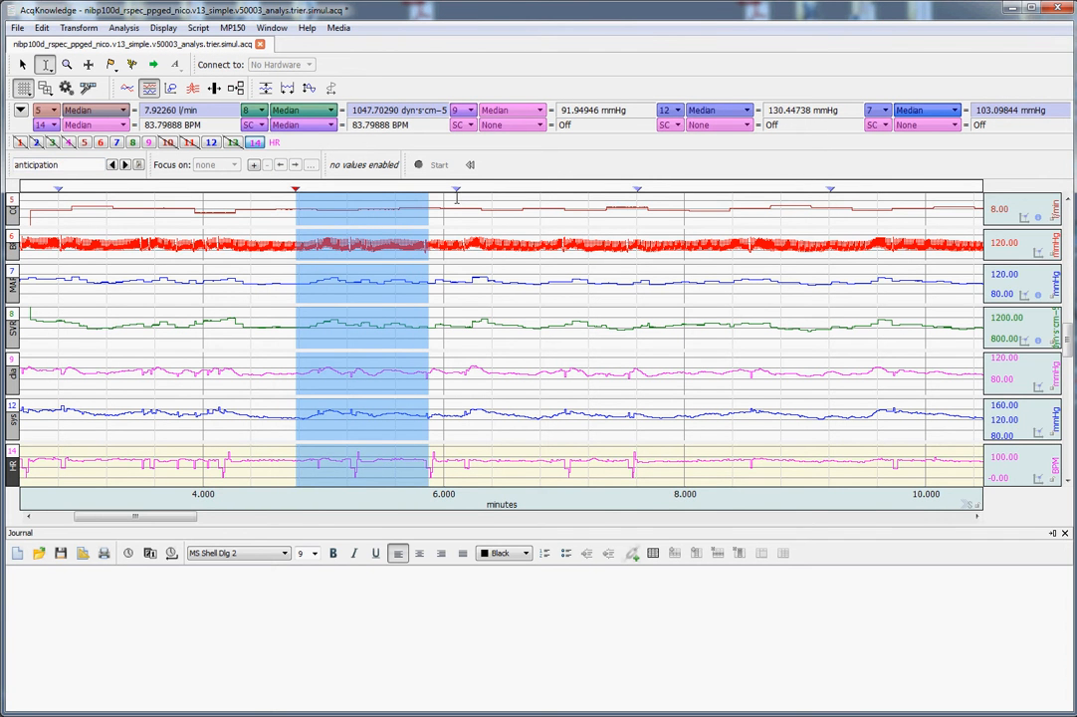
pyautogui.click(456, 189)
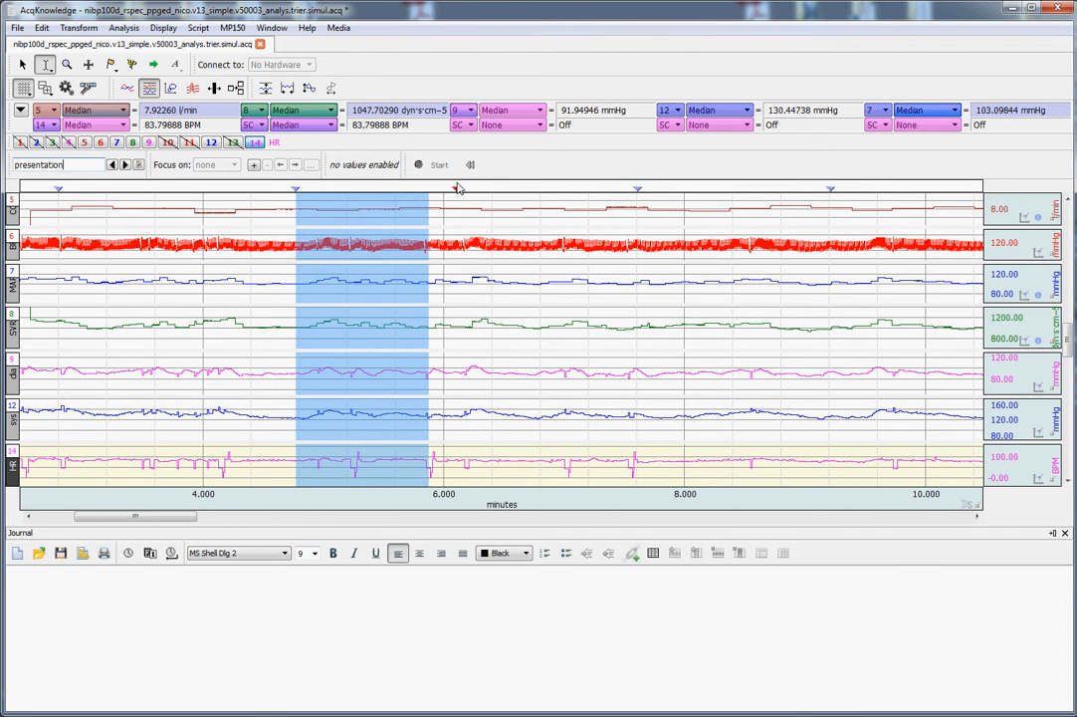
# Step: Measure the channel medians over intervals starting at the baseline marker and ending at about 4.3 and 3.9 minutes
pyautogui.click(133, 221)
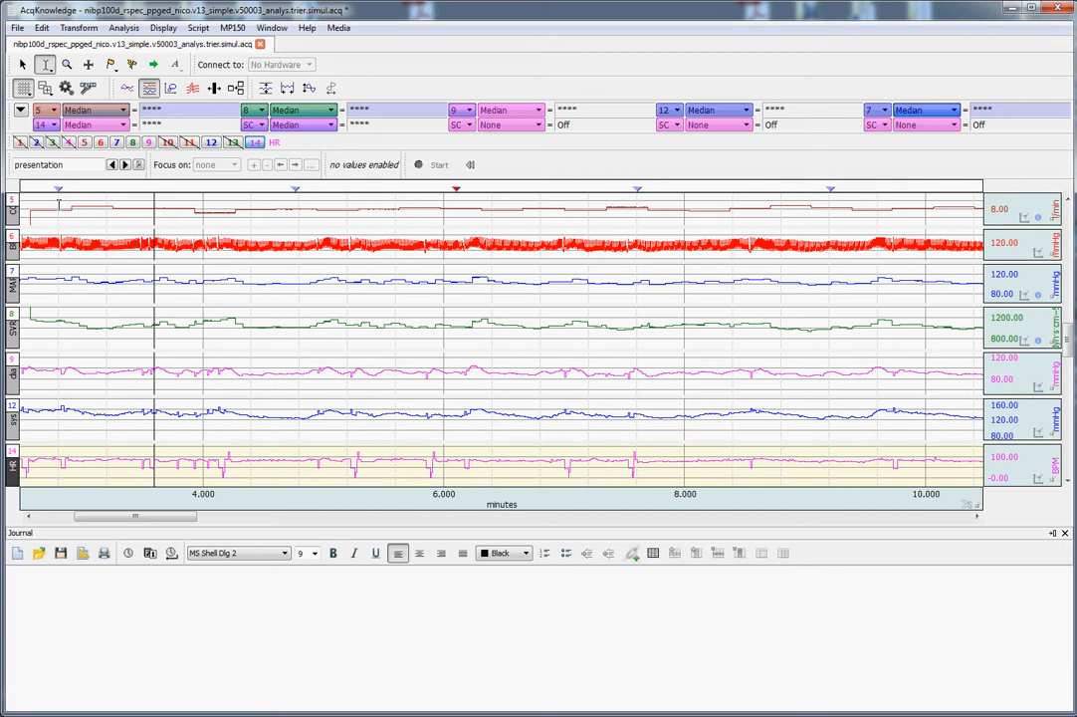
pyautogui.moveTo(59, 204); pyautogui.dragTo(239, 209)
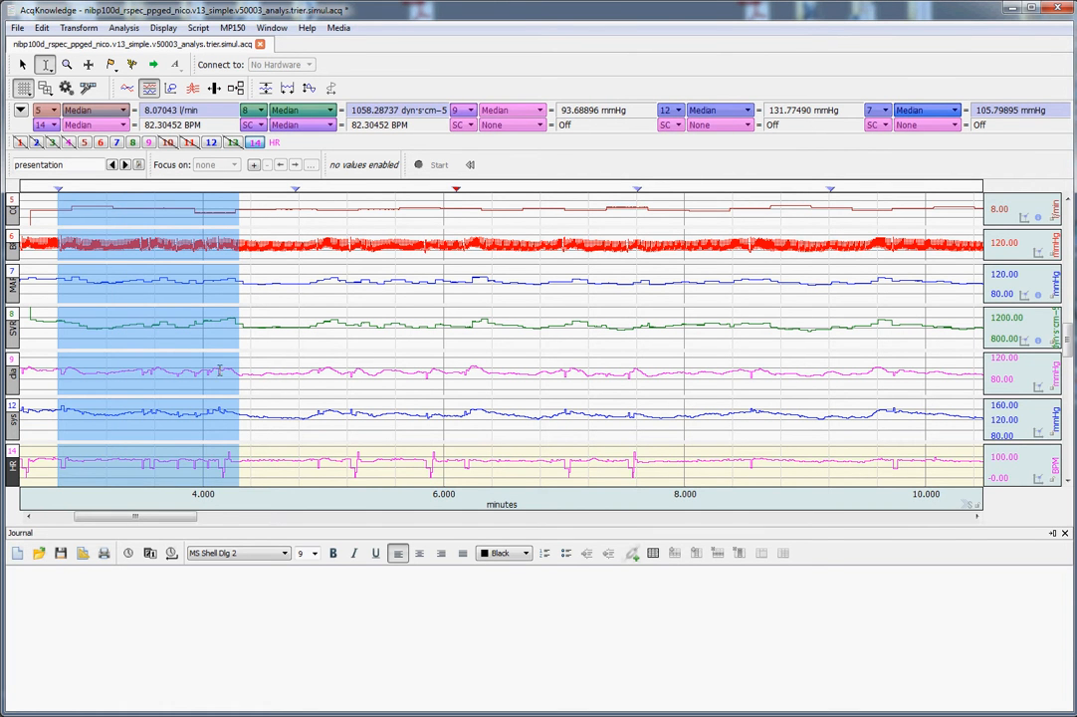
pyautogui.click(62, 205)
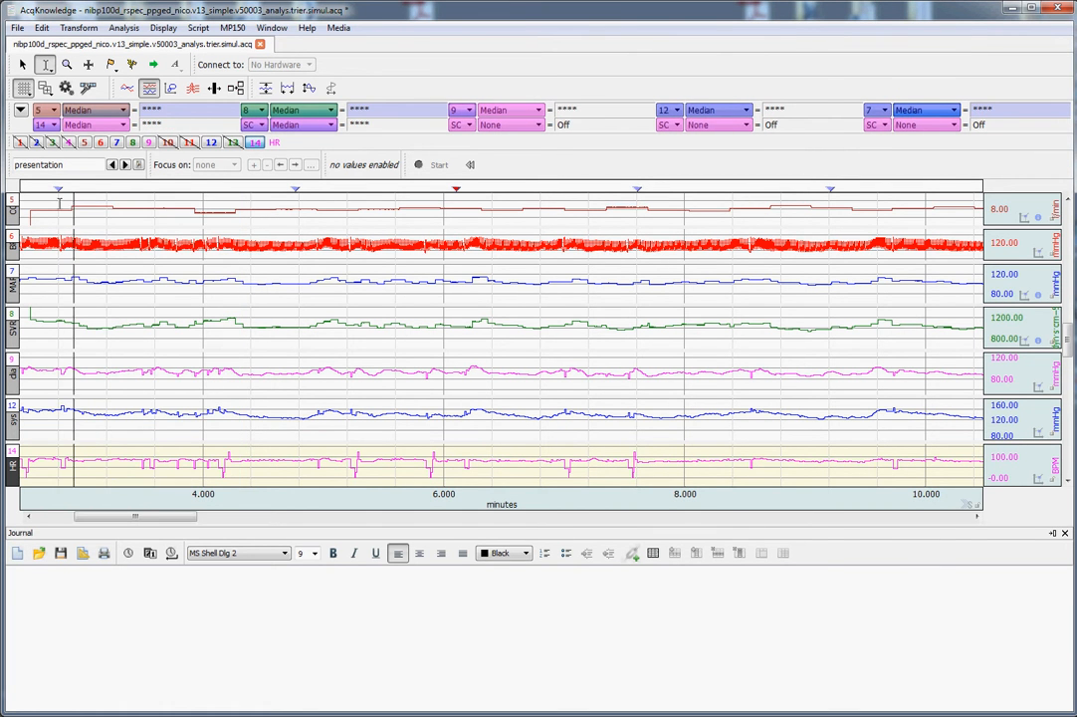
pyautogui.moveTo(57, 205); pyautogui.dragTo(193, 231)
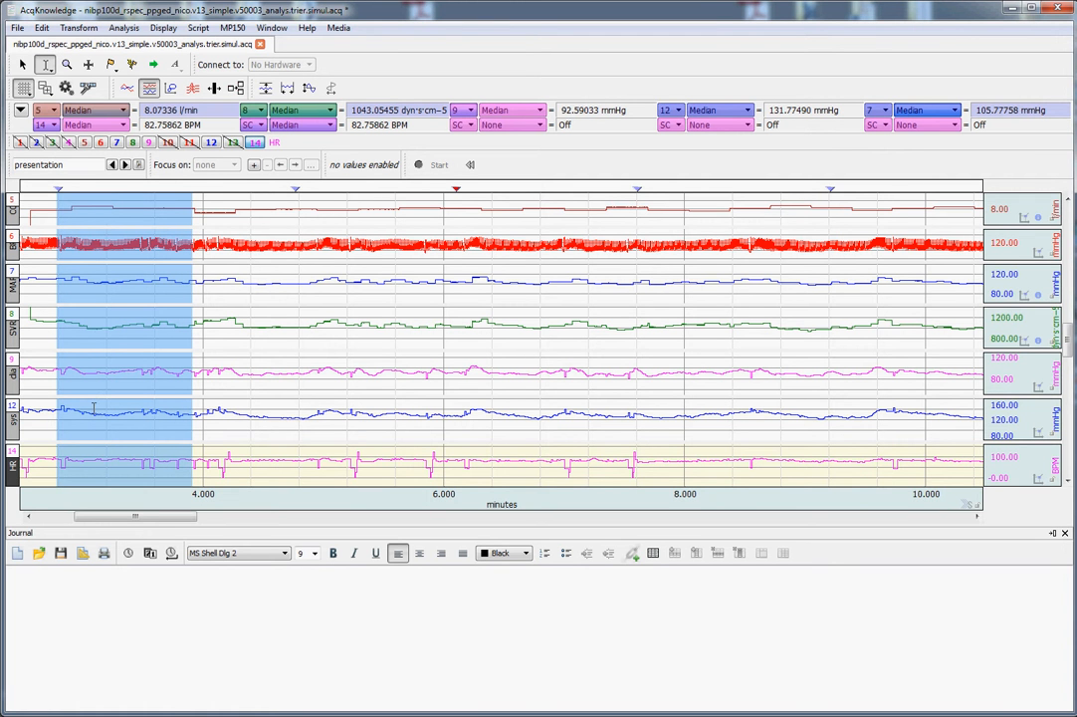
pyautogui.click(80, 204)
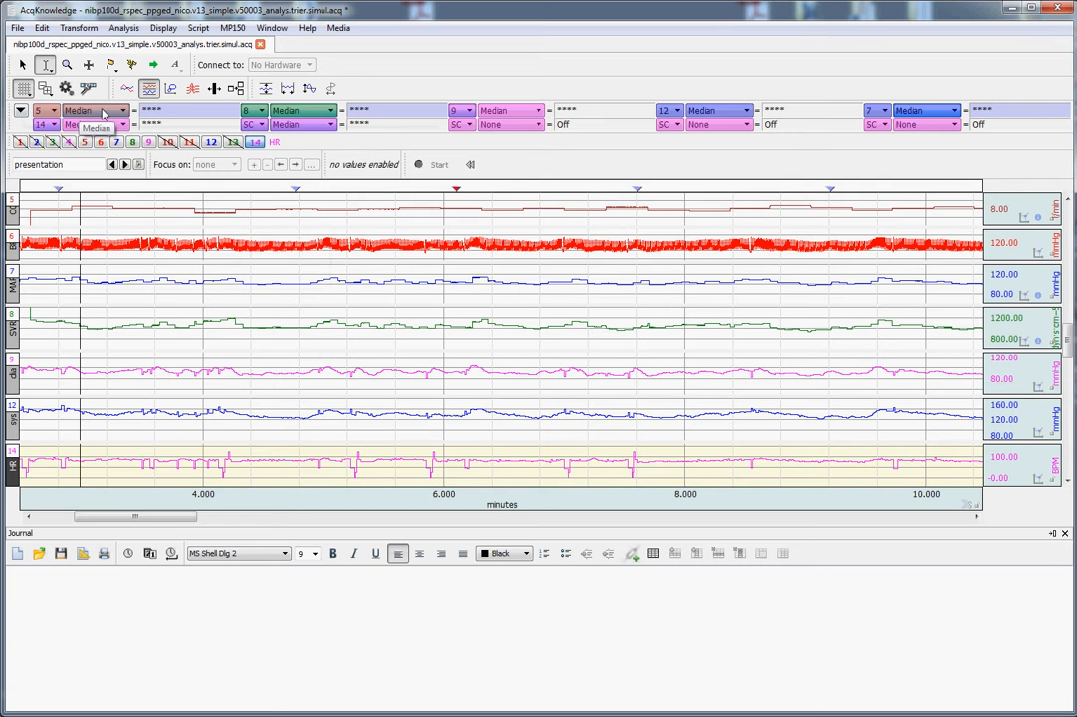
# Step: Select the CO channel and review the channel and calculation choices of its measurement, leaving it on CH5, CO and Median
pyautogui.click(12, 209)
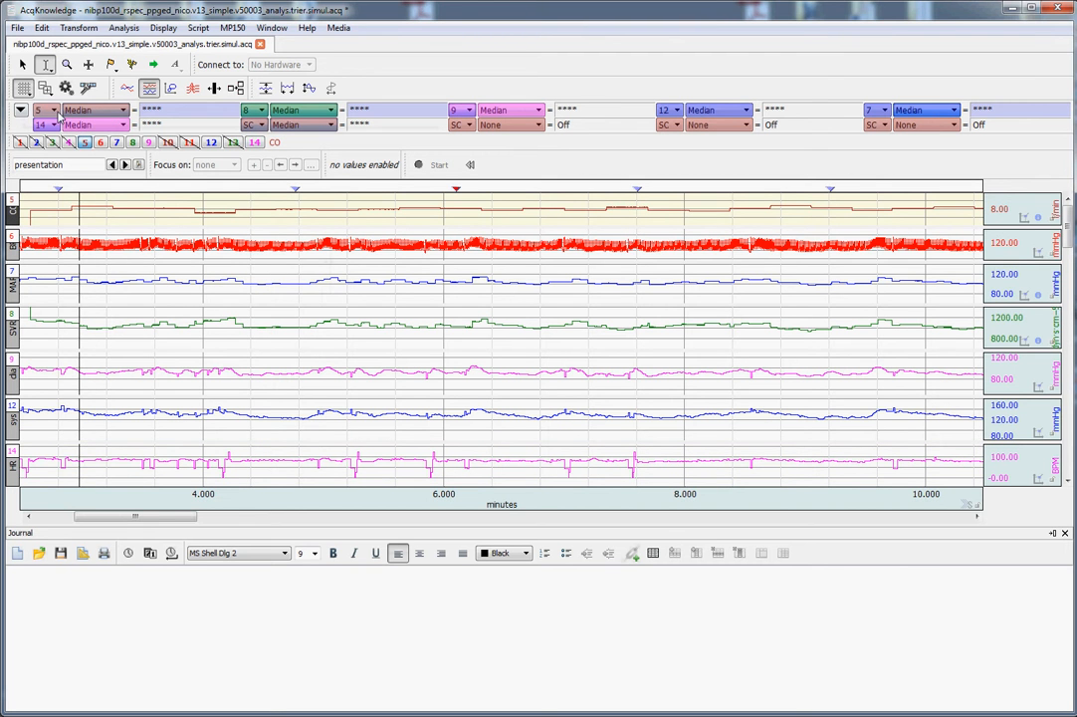
pyautogui.click(53, 111)
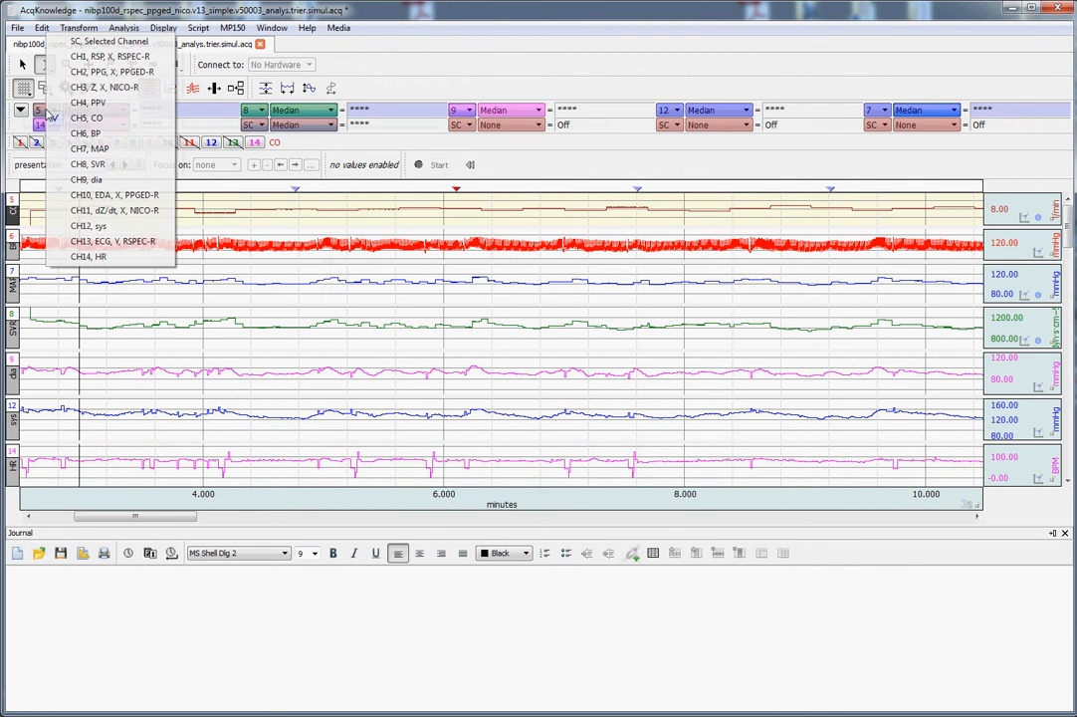
pyautogui.click(13, 214)
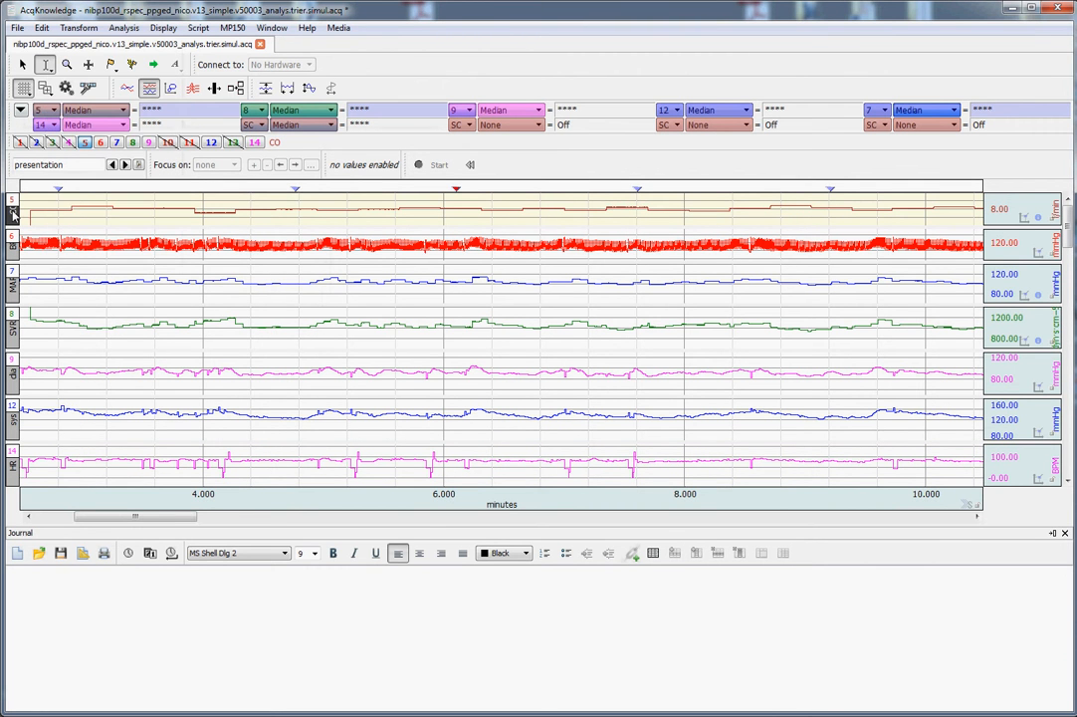
pyautogui.click(46, 112)
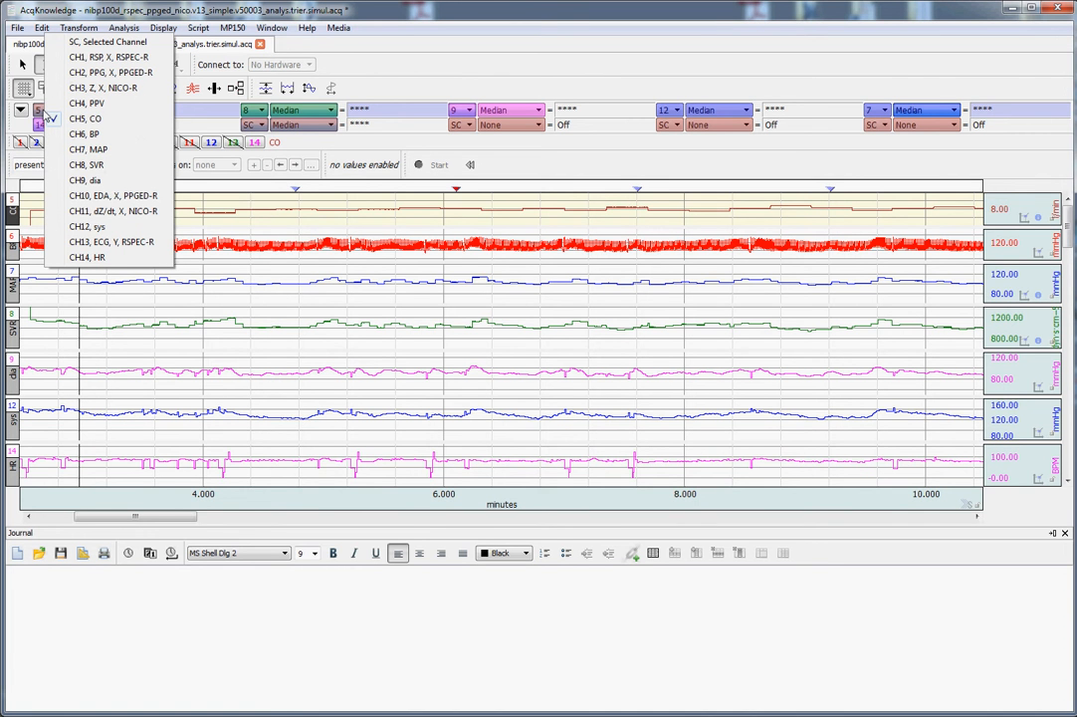
pyautogui.click(106, 123)
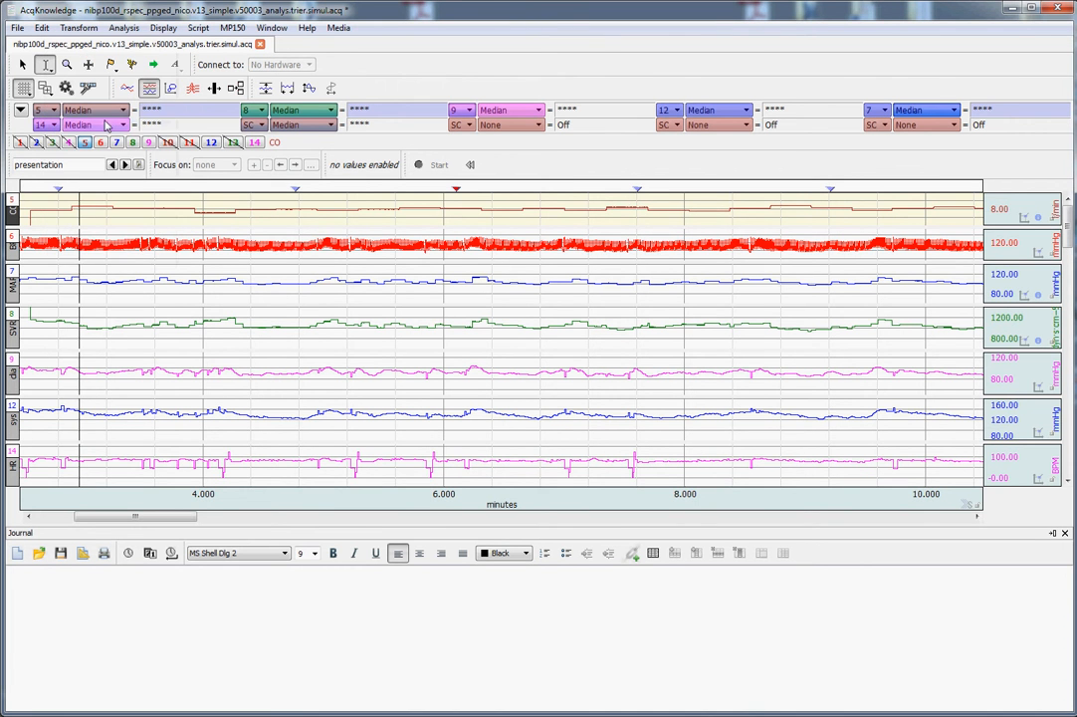
pyautogui.click(108, 112)
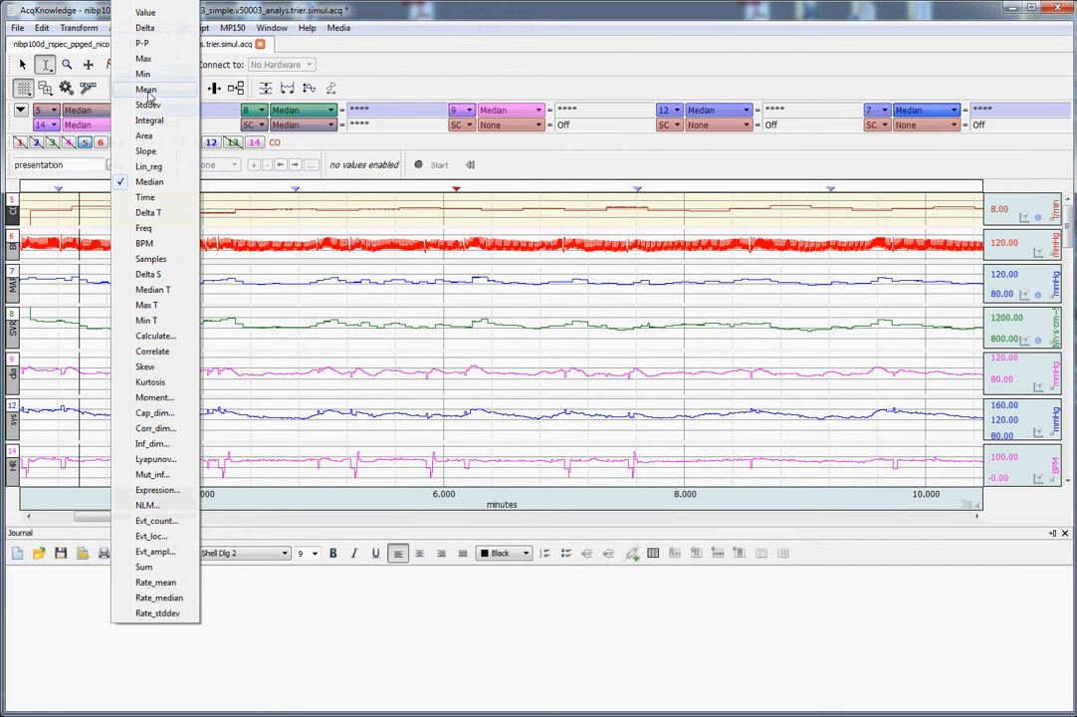
pyautogui.click(89, 111)
# Step: Select the data from the baseline marker to about 4 minutes to measure the medians of all channels
pyautogui.click(62, 207)
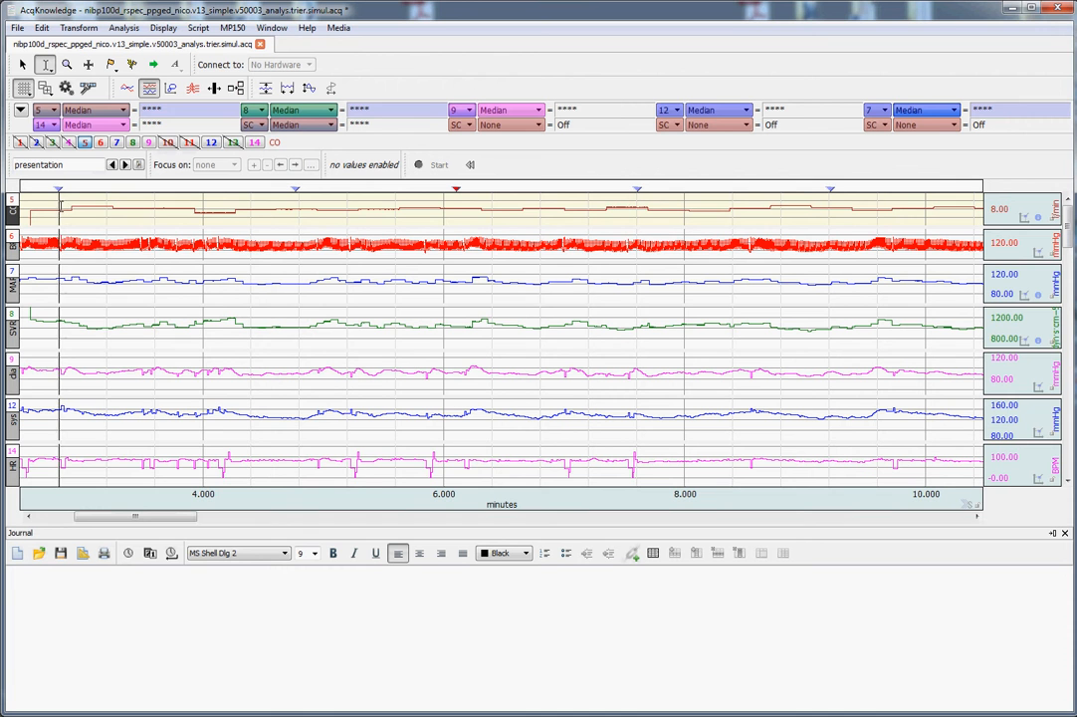
pyautogui.moveTo(61, 206); pyautogui.dragTo(216, 221)
pyautogui.click(60, 207)
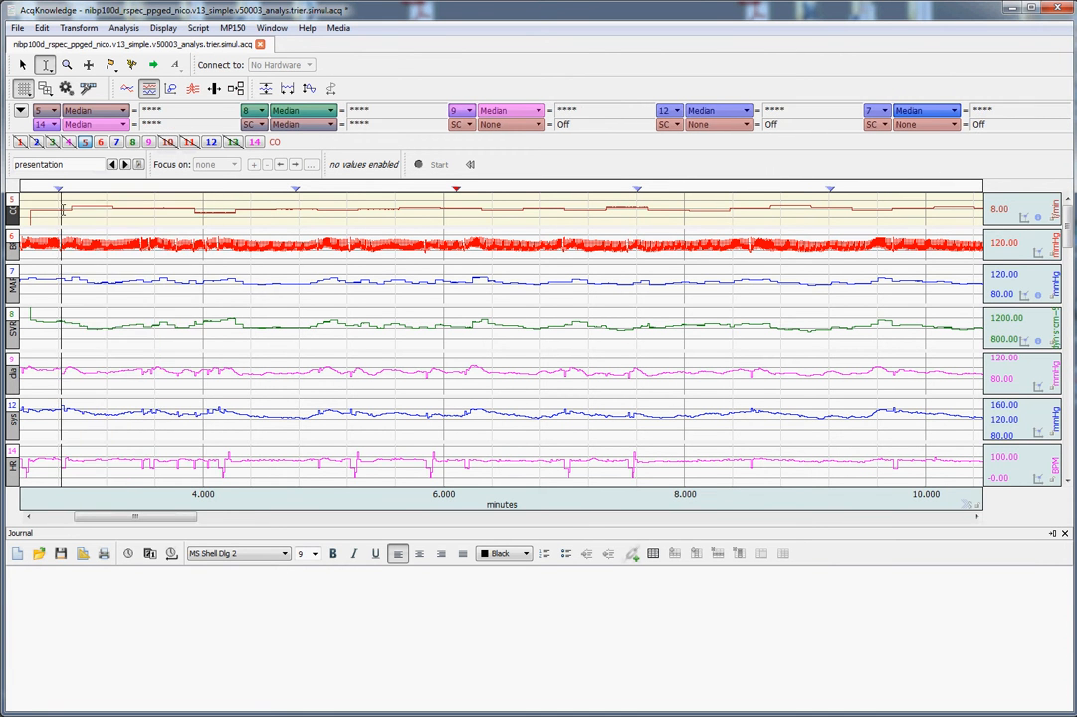
pyautogui.moveTo(60, 206); pyautogui.dragTo(210, 221)
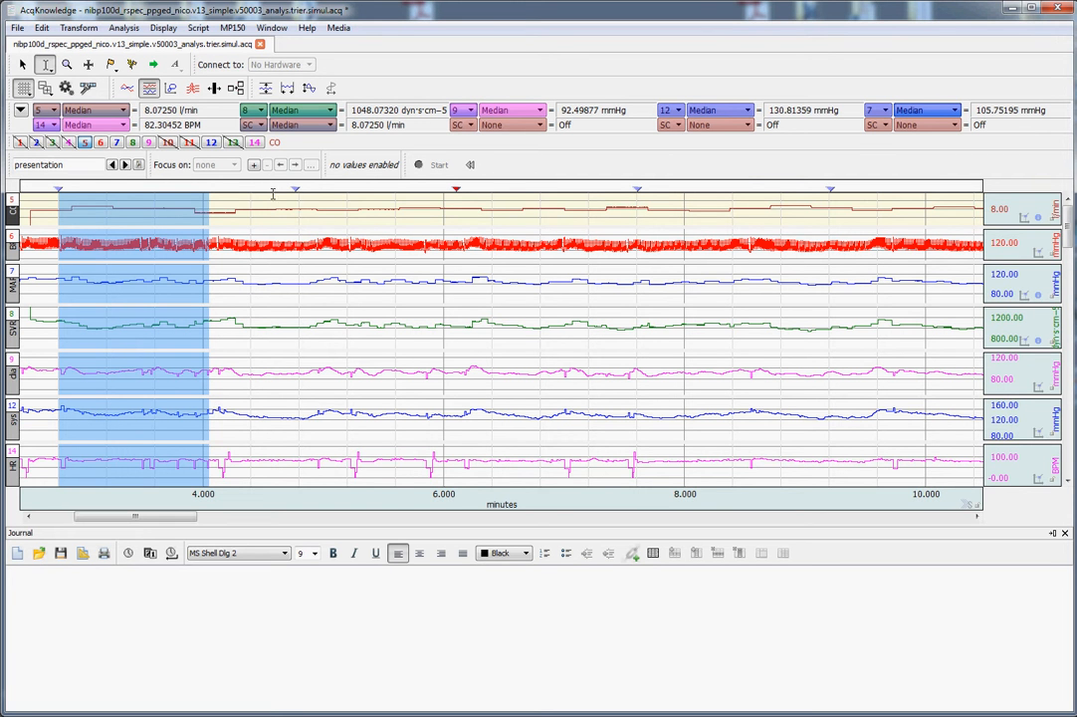
# Step: Review the channel assignments of the SVR, dia, sys and MAP measurements and the calculation choices of the MAP measurement
pyautogui.click(254, 116)
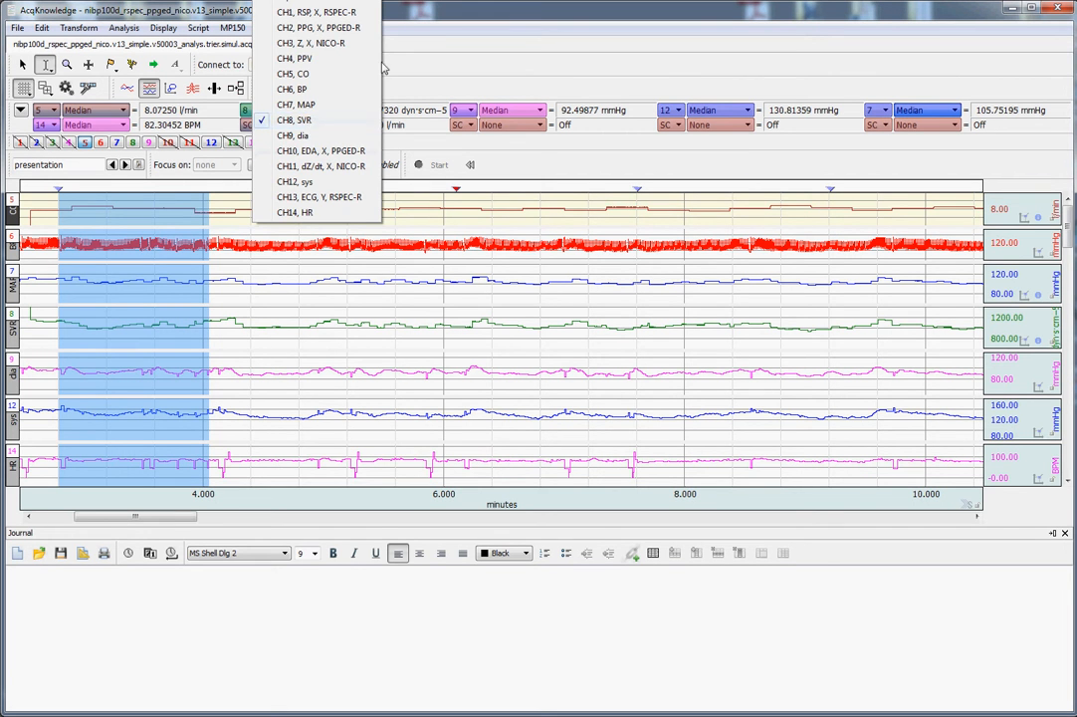
pyautogui.click(279, 119)
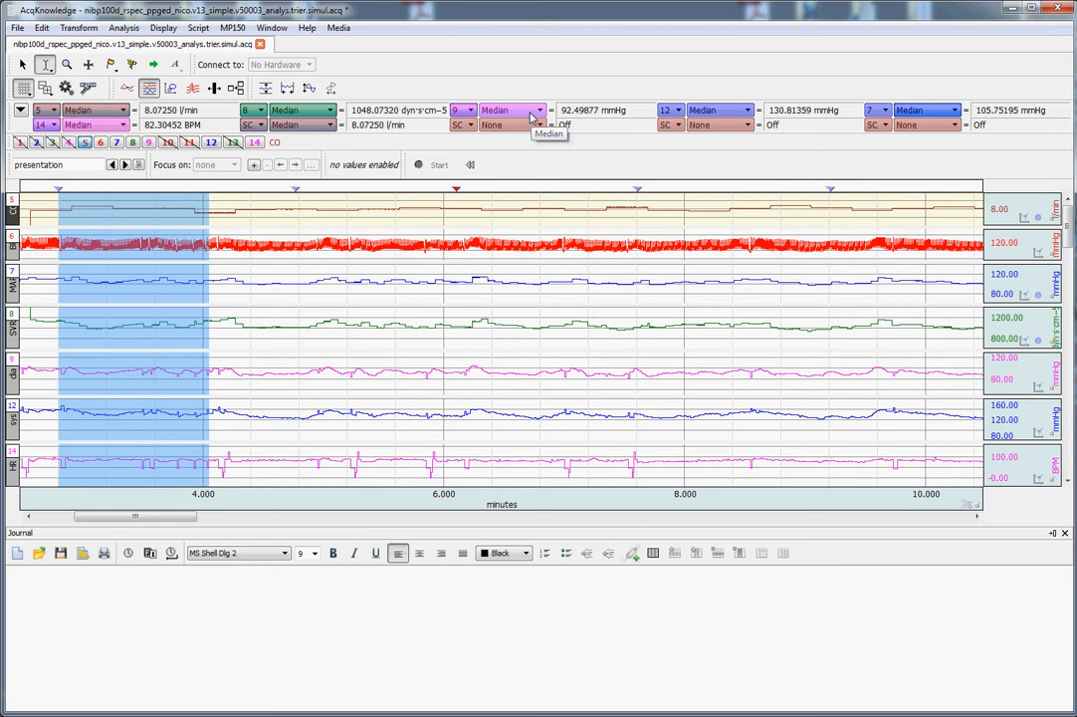
pyautogui.click(466, 111)
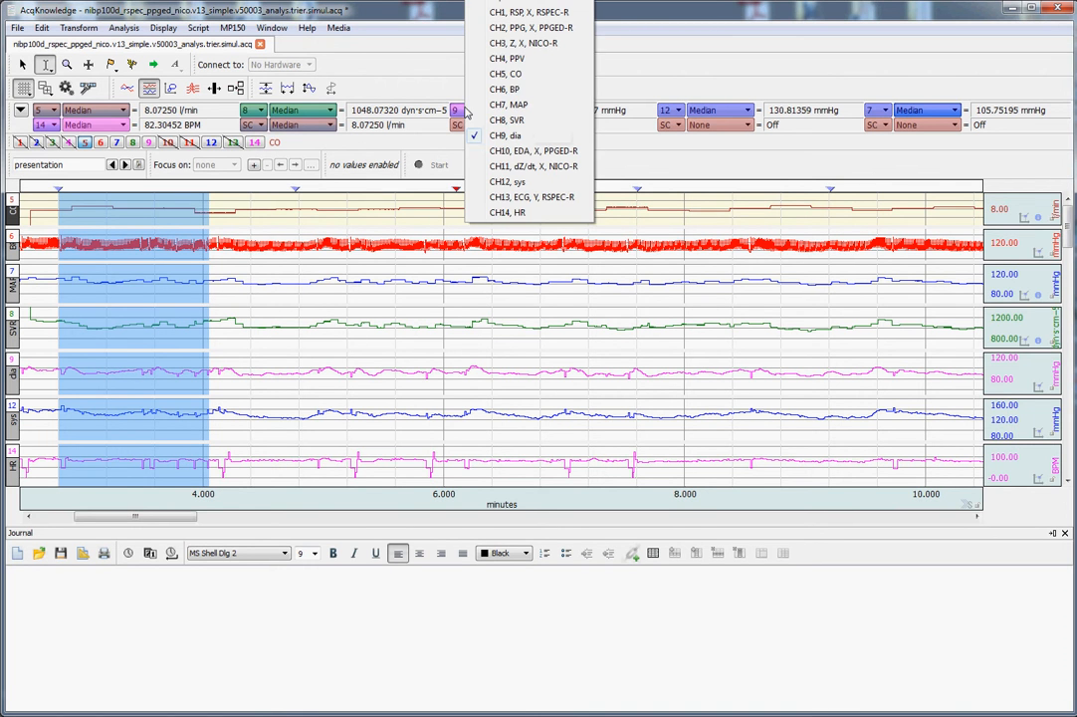
pyautogui.click(620, 79)
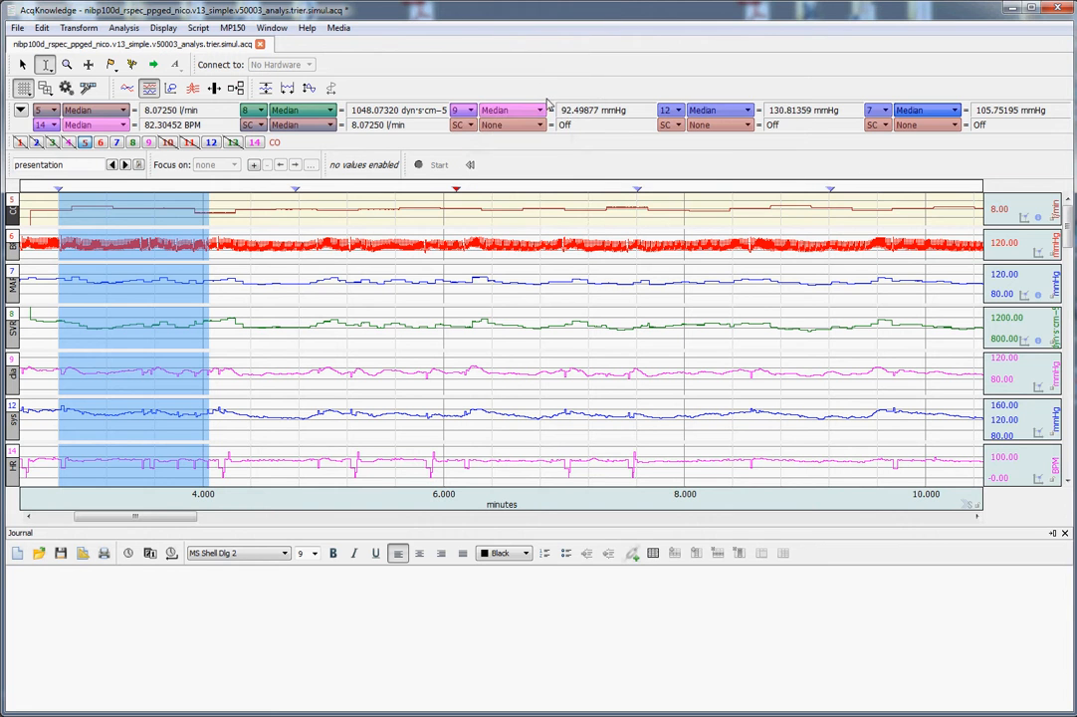
pyautogui.click(680, 111)
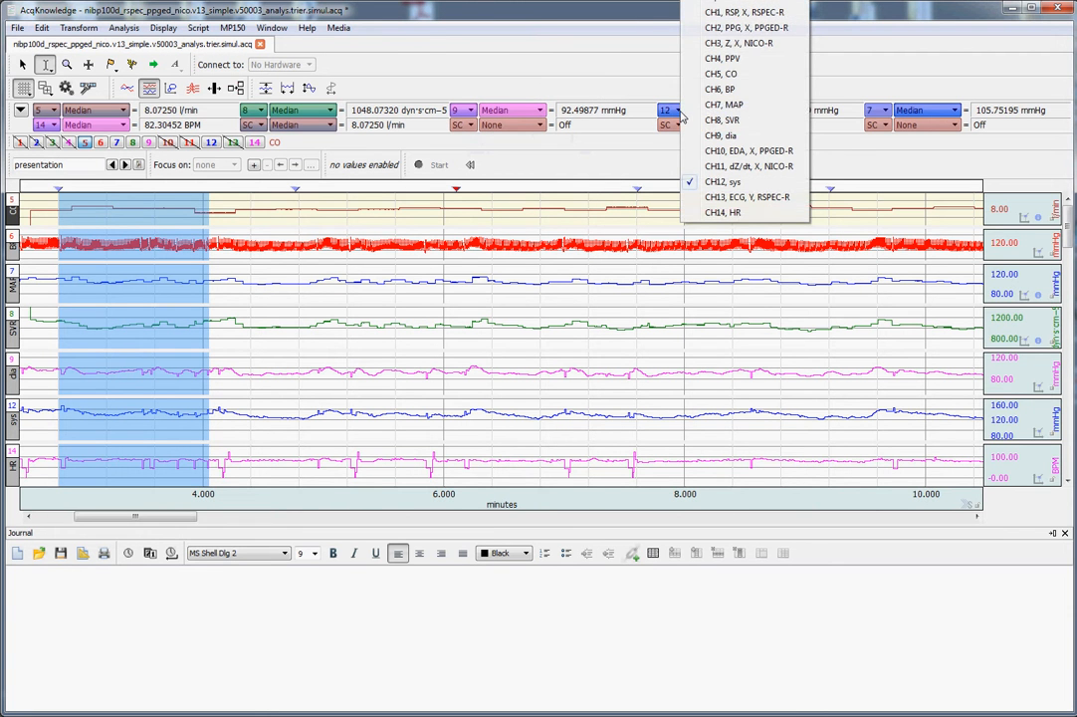
pyautogui.click(631, 78)
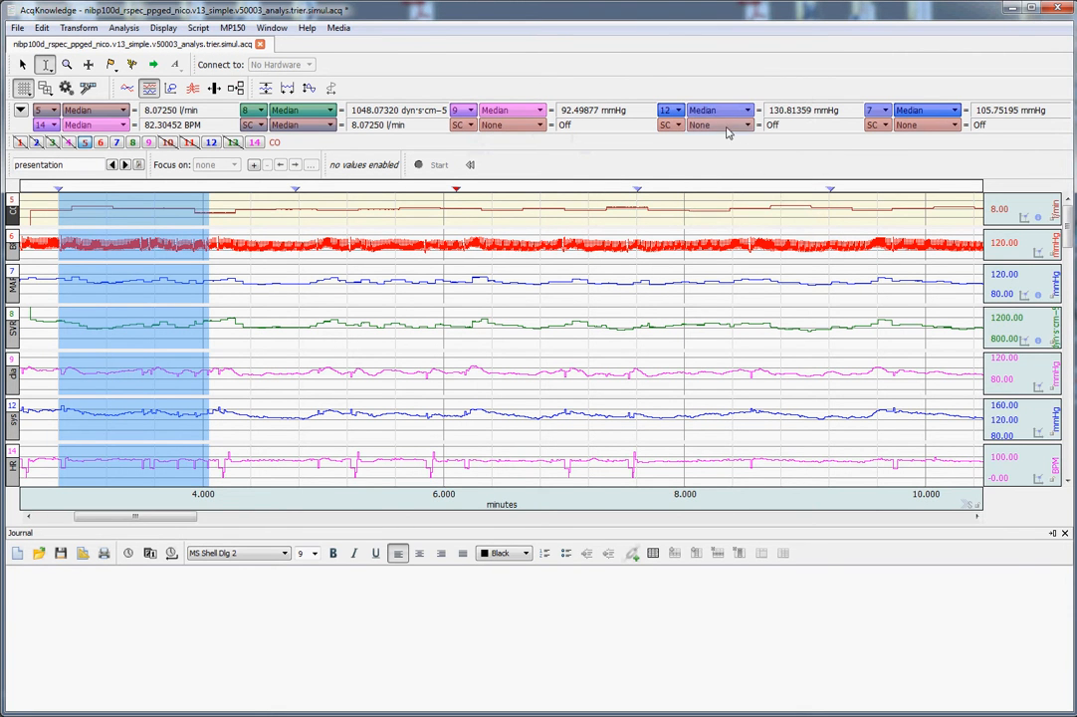
pyautogui.click(928, 116)
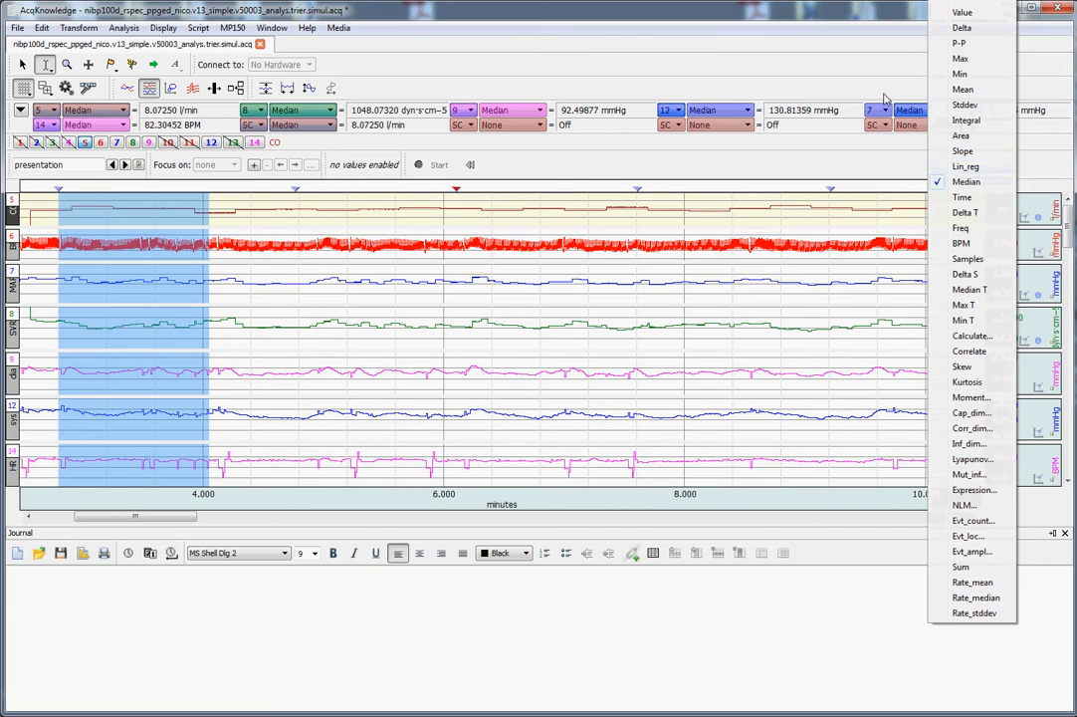
pyautogui.click(882, 111)
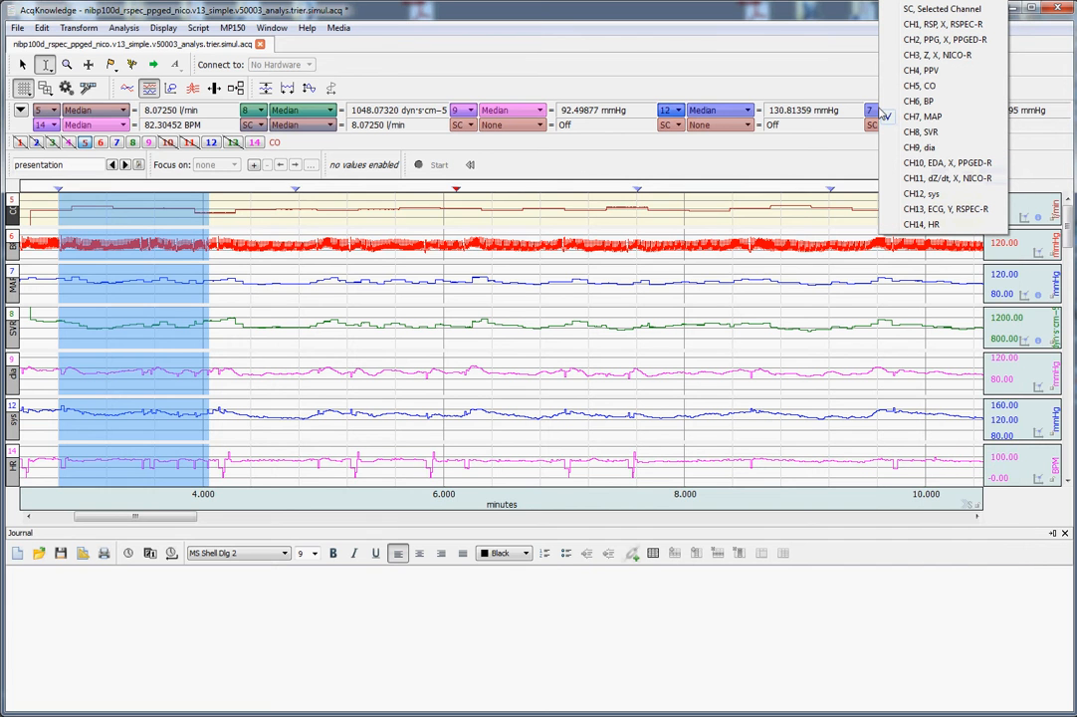
pyautogui.click(942, 118)
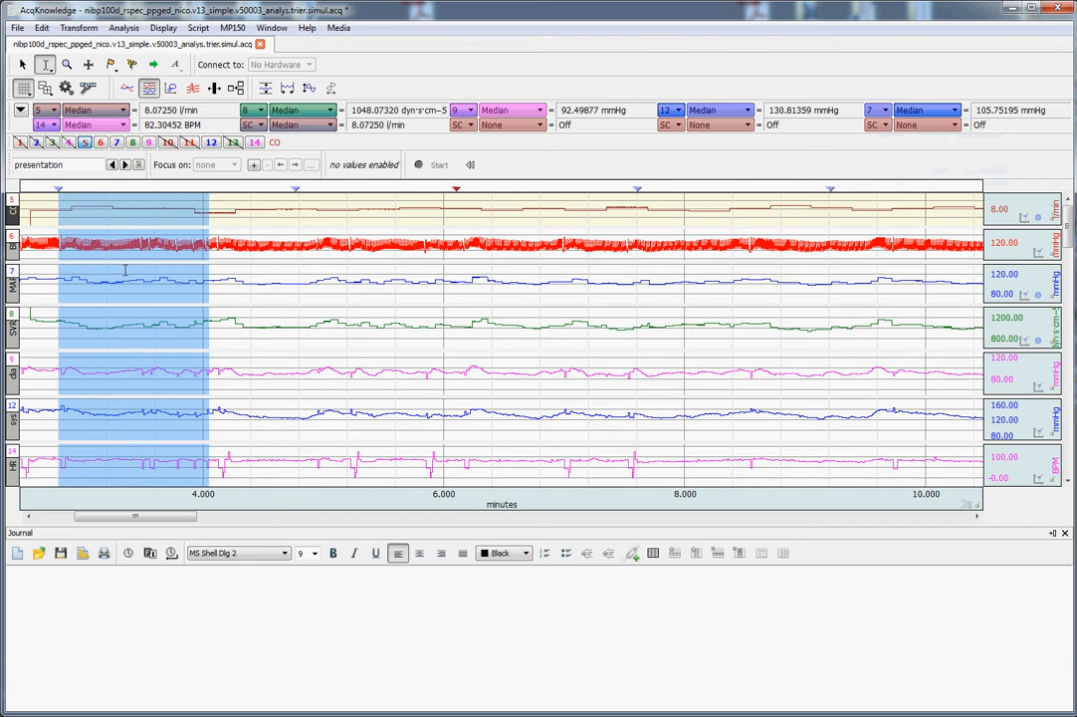
# Step: Create a focus area labelled "baseline" around the baseline marker, from about 2.7 to 4.4 minutes
pyautogui.click(57, 210)
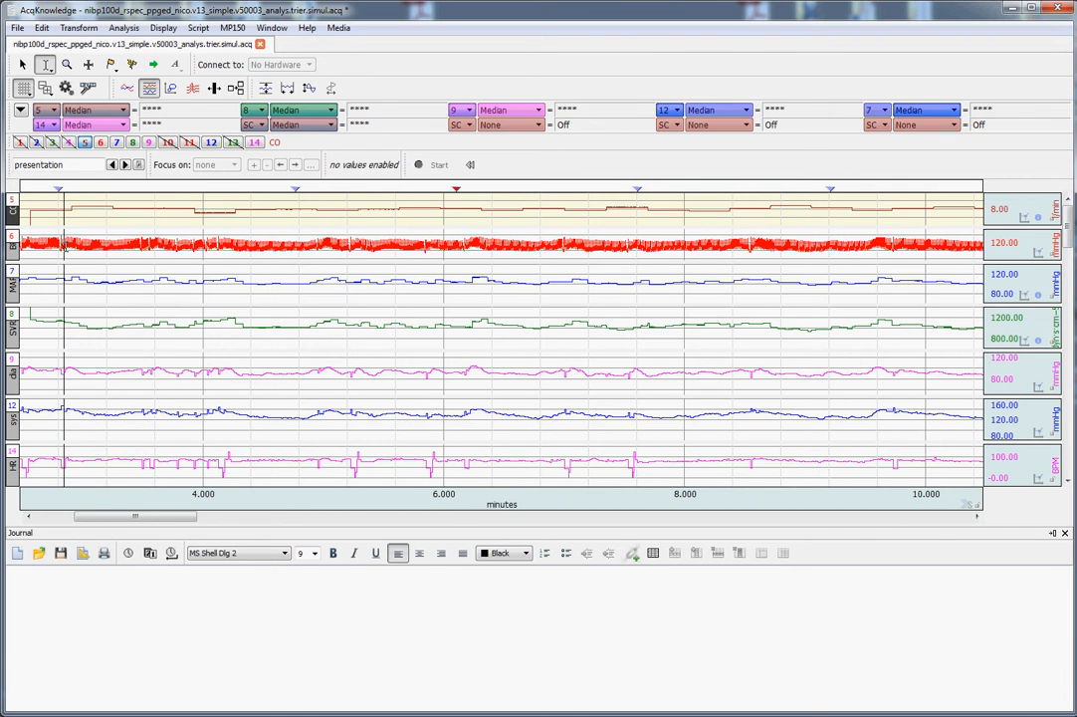
pyautogui.click(56, 201)
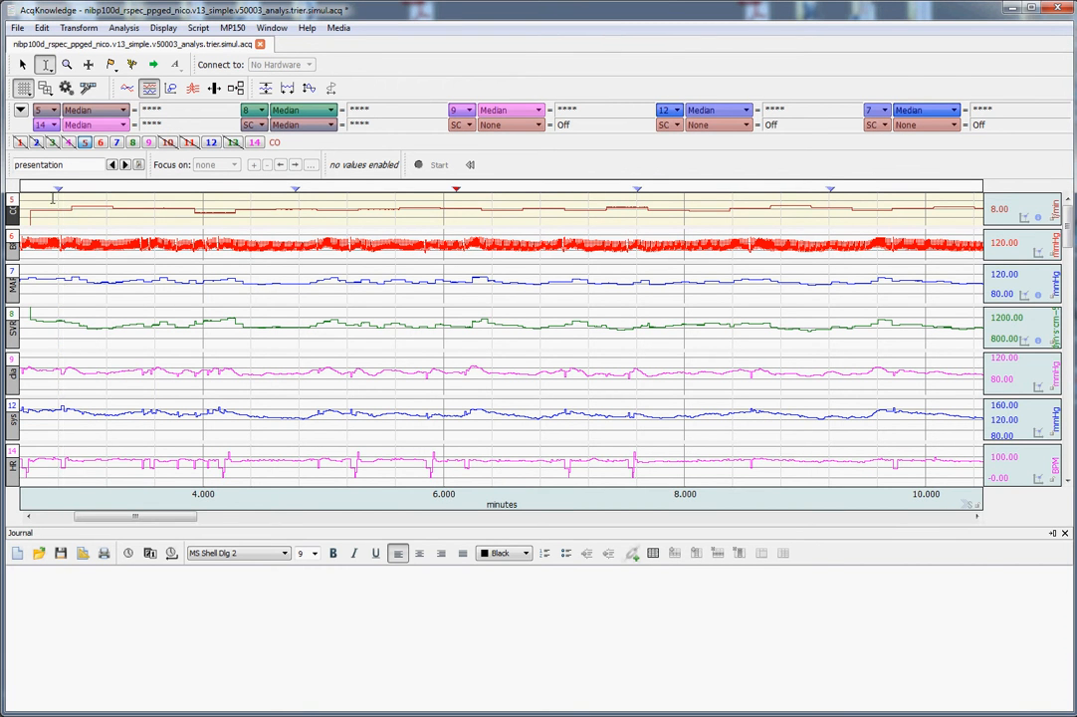
pyautogui.moveTo(52, 199); pyautogui.dragTo(245, 199)
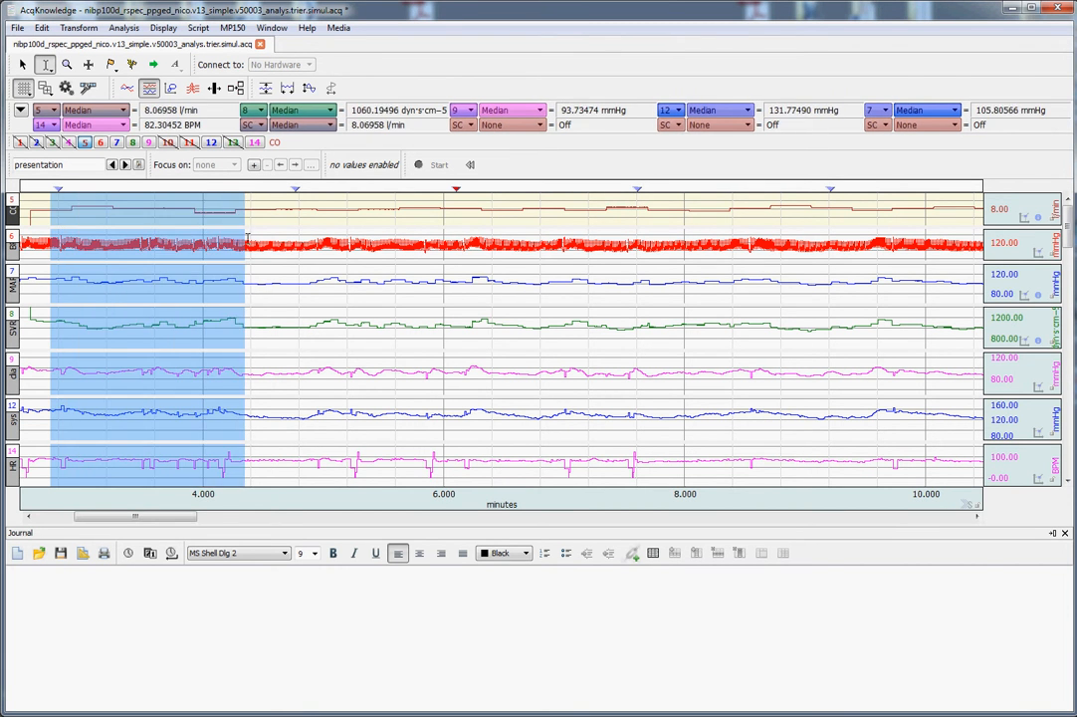
pyautogui.rightClick(189, 241)
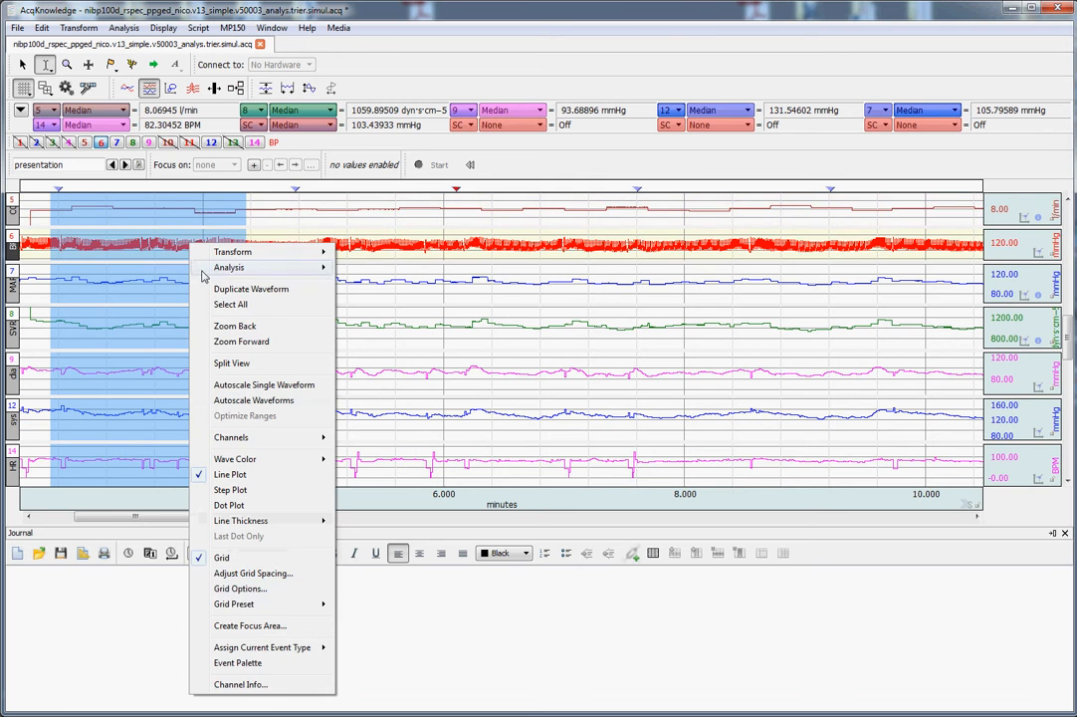
pyautogui.click(253, 619)
pyautogui.write('baseline')
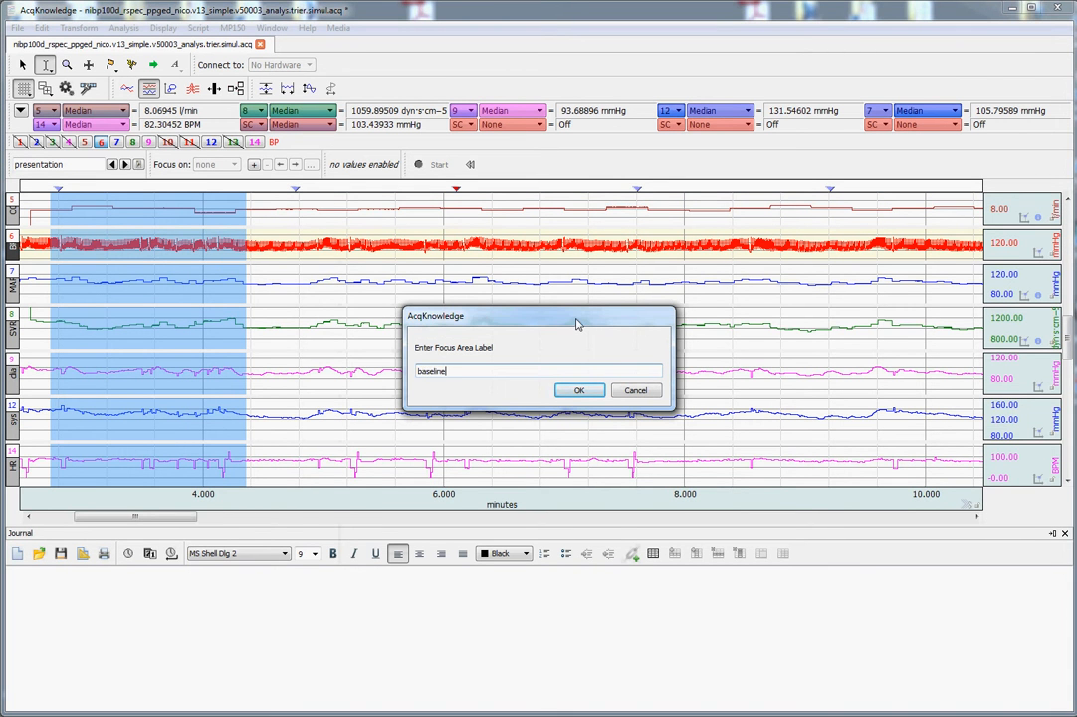
pyautogui.click(577, 390)
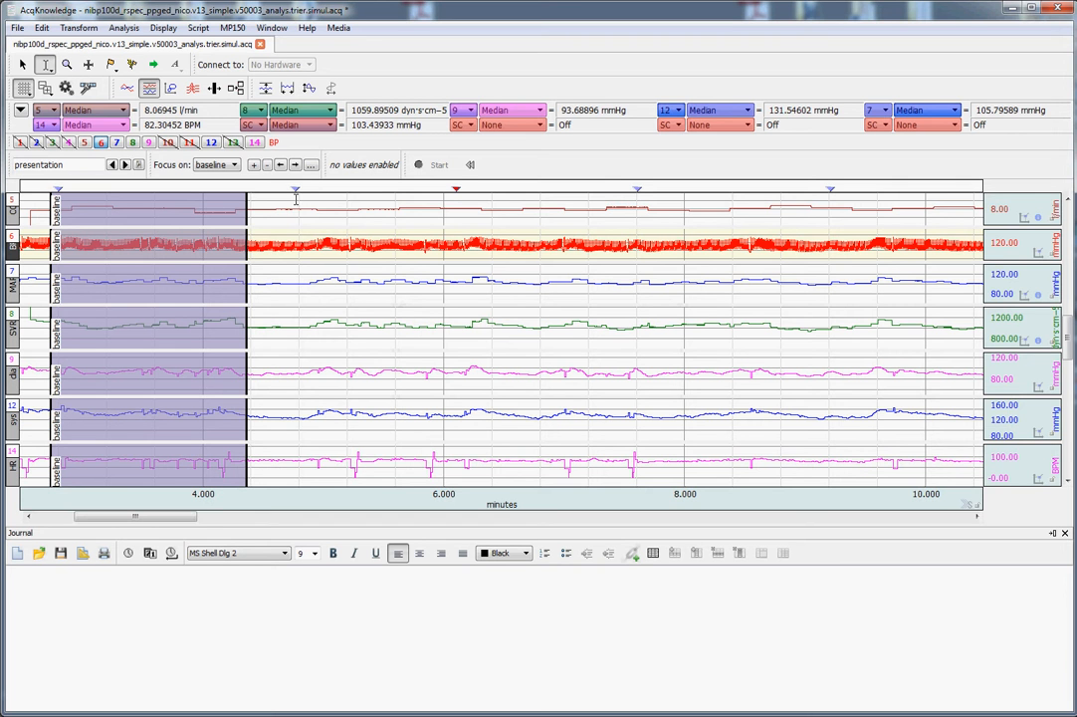
# Step: Create a focus area labelled "anticipation" from the second event marker, spanning about 4.7 to 5.9 minutes
pyautogui.moveTo(293, 199); pyautogui.dragTo(434, 242)
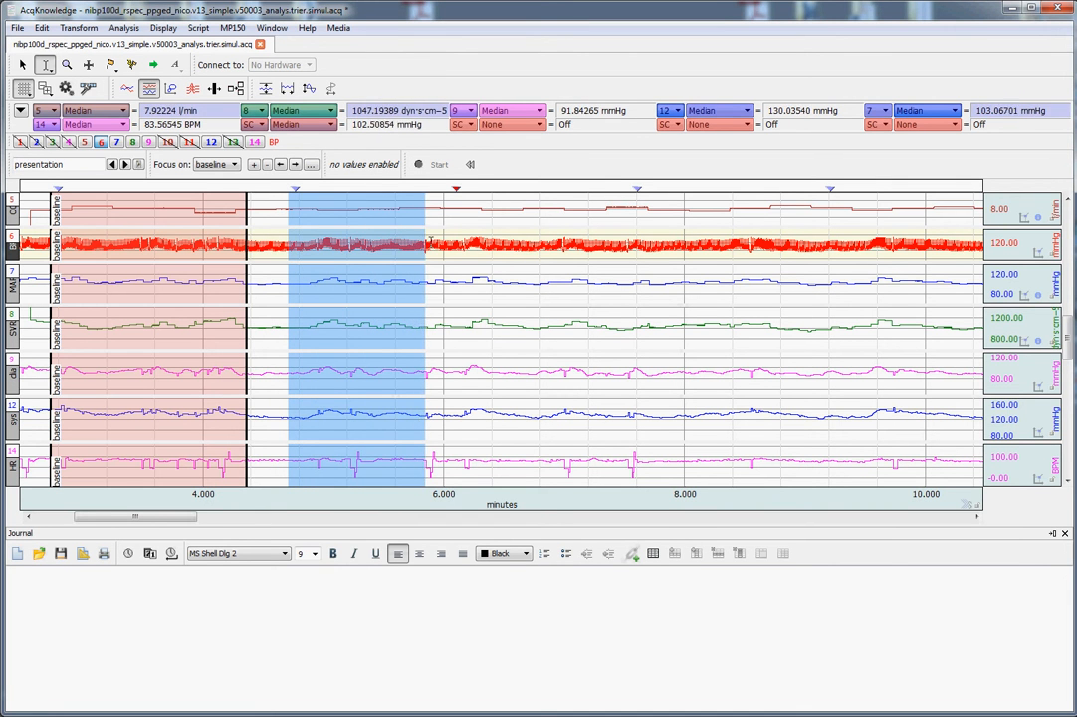
pyautogui.rightClick(393, 257)
pyautogui.click(453, 638)
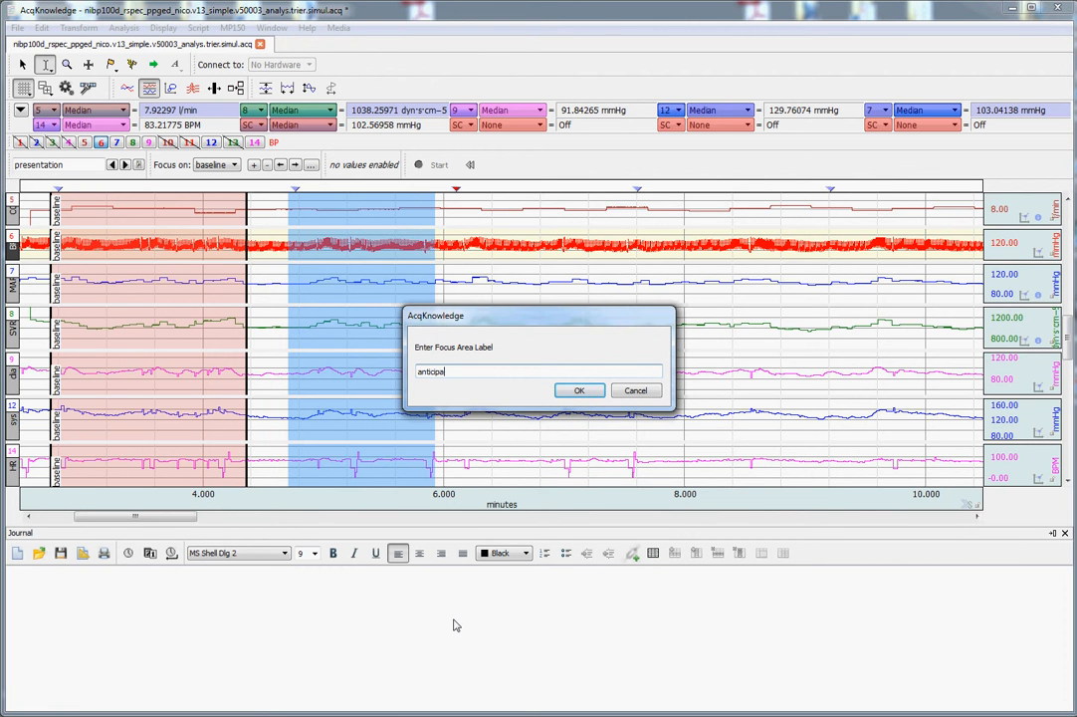
pyautogui.click(578, 391)
# Step: Create a focus area labelled "presentation" from the third event marker, spanning about 6.0 to 7.3 minutes
pyautogui.moveTo(448, 199); pyautogui.dragTo(600, 236)
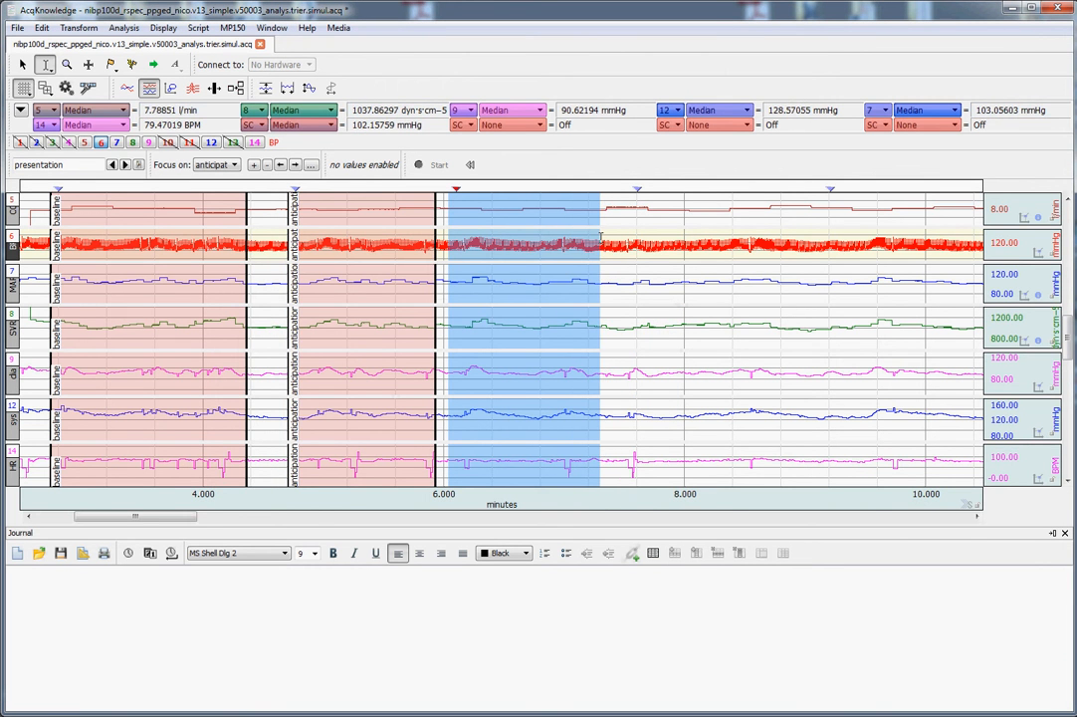
pyautogui.rightClick(553, 242)
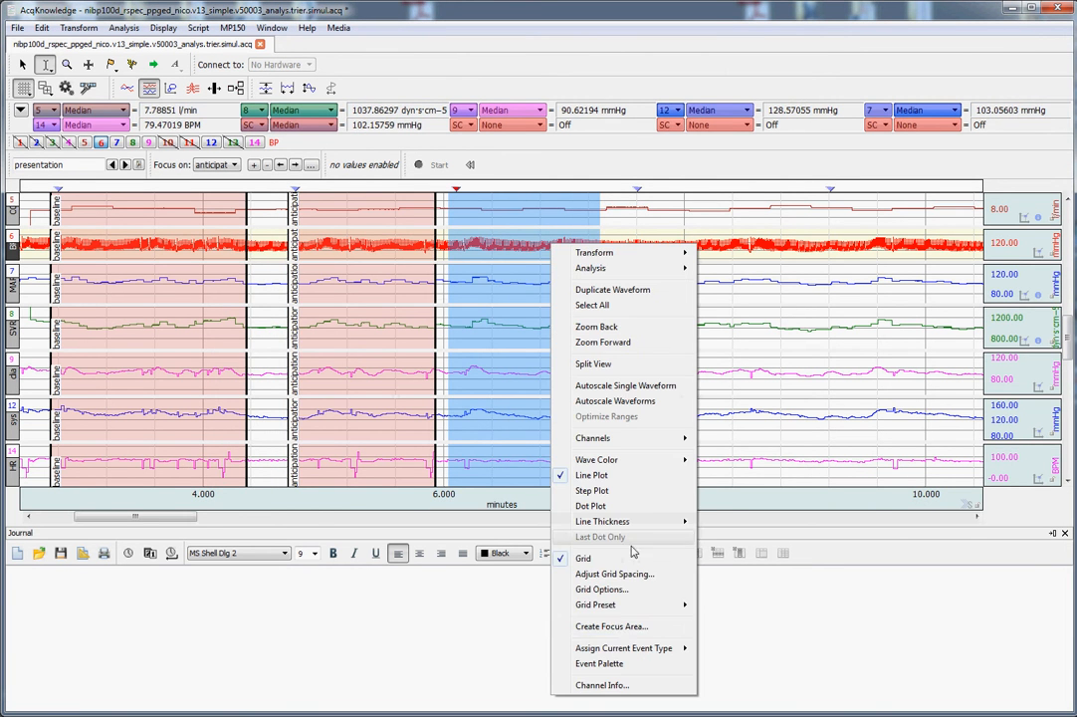
pyautogui.click(622, 625)
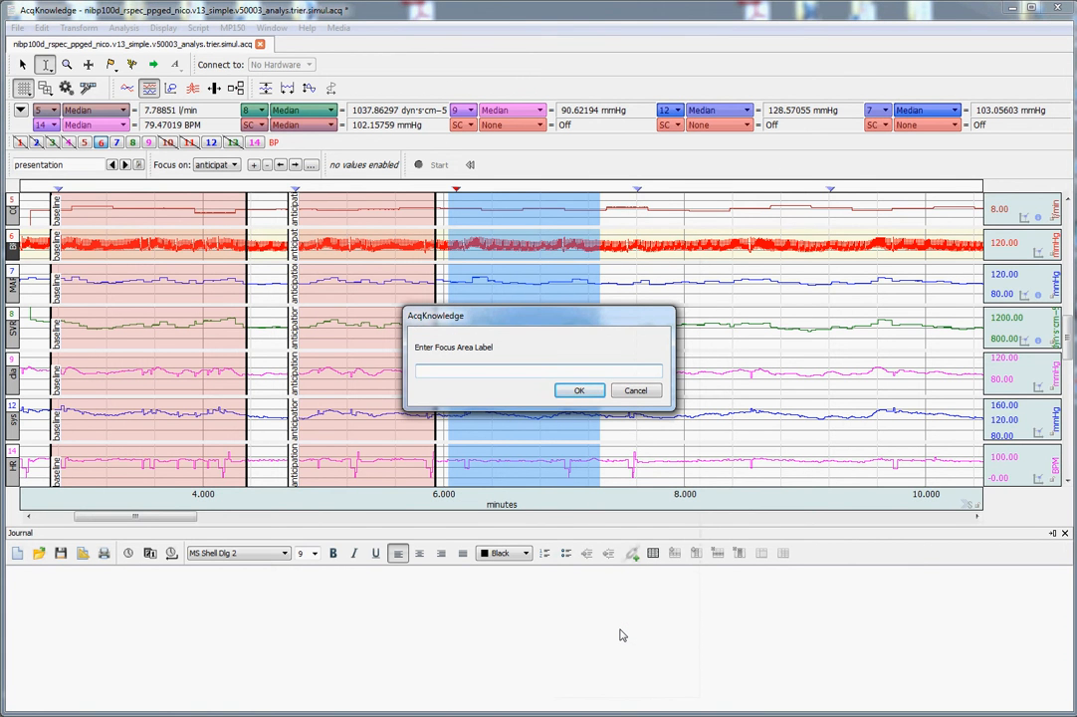
pyautogui.write('ntation')
pyautogui.click(579, 390)
# Step: Create a focus area labelled "arithmetic" from the fourth event marker, spanning about 7.5 to 8.9 minutes
pyautogui.moveTo(628, 200); pyautogui.dragTo(788, 229)
pyautogui.rightClick(737, 233)
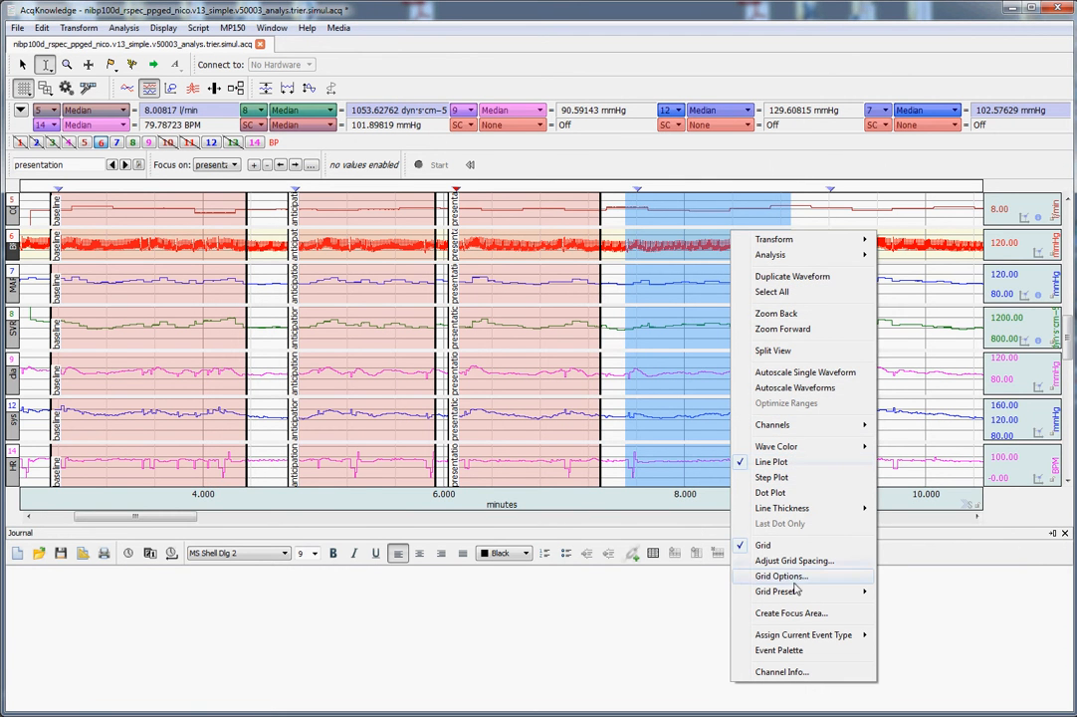
pyautogui.click(799, 614)
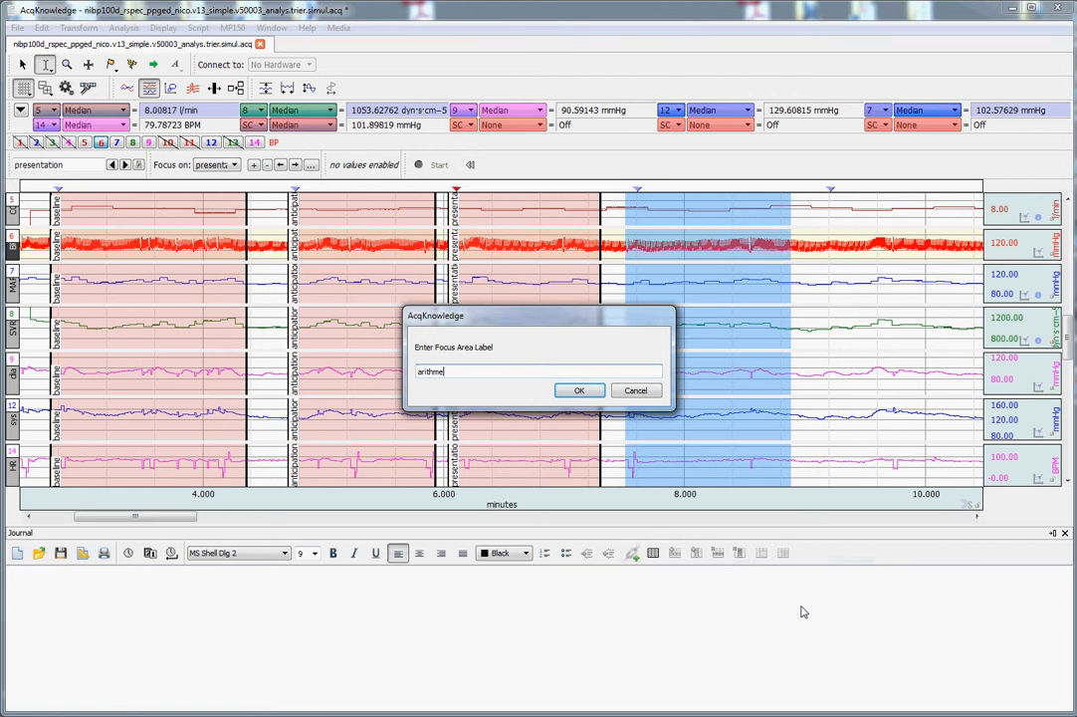
pyautogui.click(579, 390)
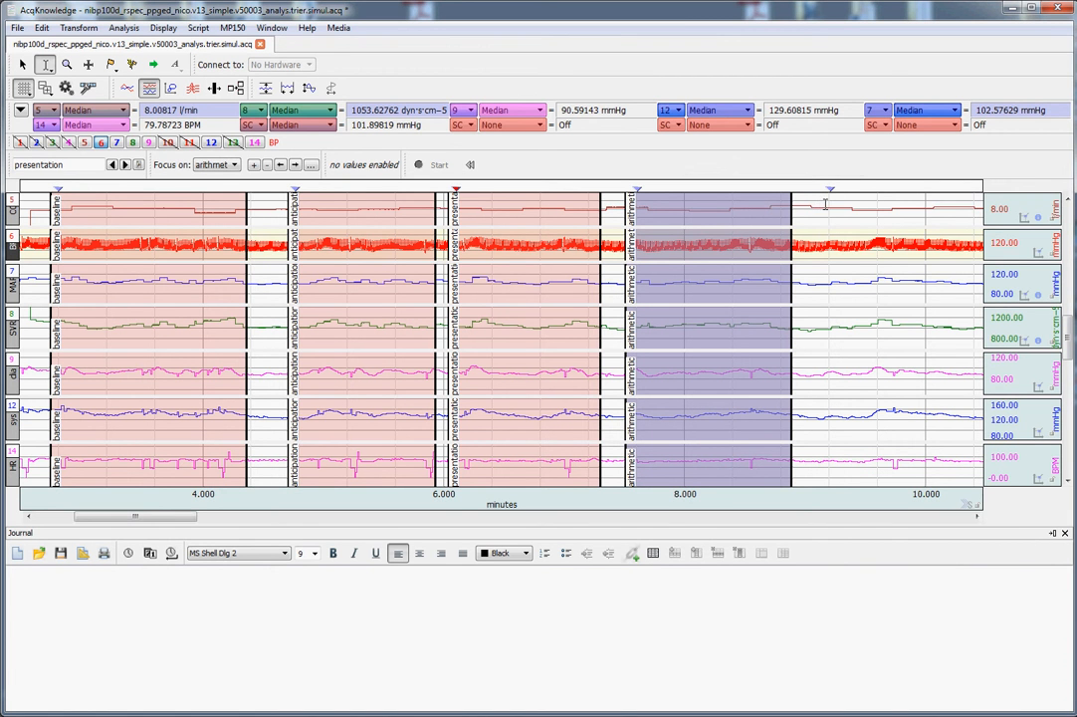
# Step: Create a focus area labelled "recovery" from the last event marker, spanning about 9.2 to 10.3 minutes
pyautogui.moveTo(825, 204); pyautogui.dragTo(964, 233)
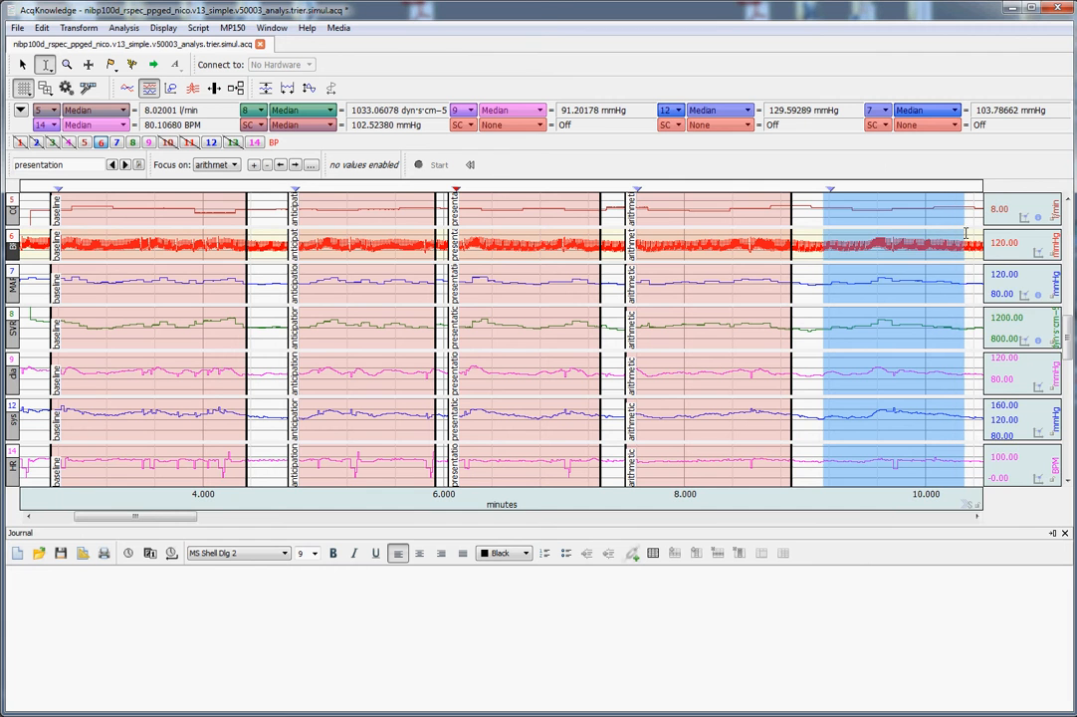
pyautogui.rightClick(866, 237)
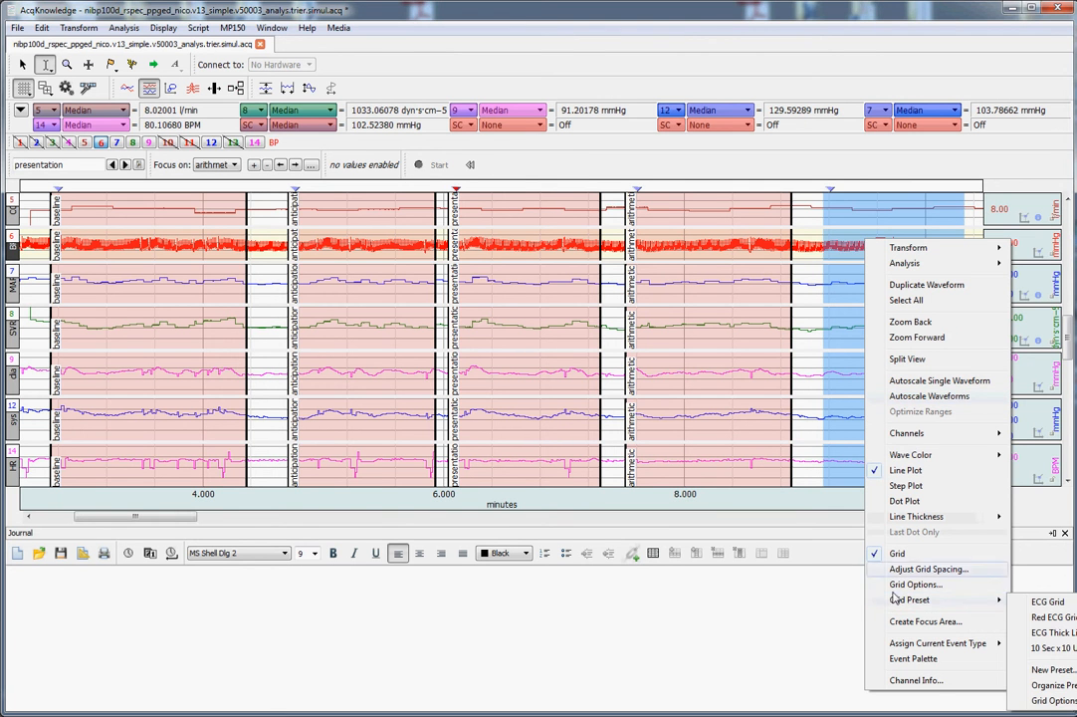
pyautogui.click(924, 622)
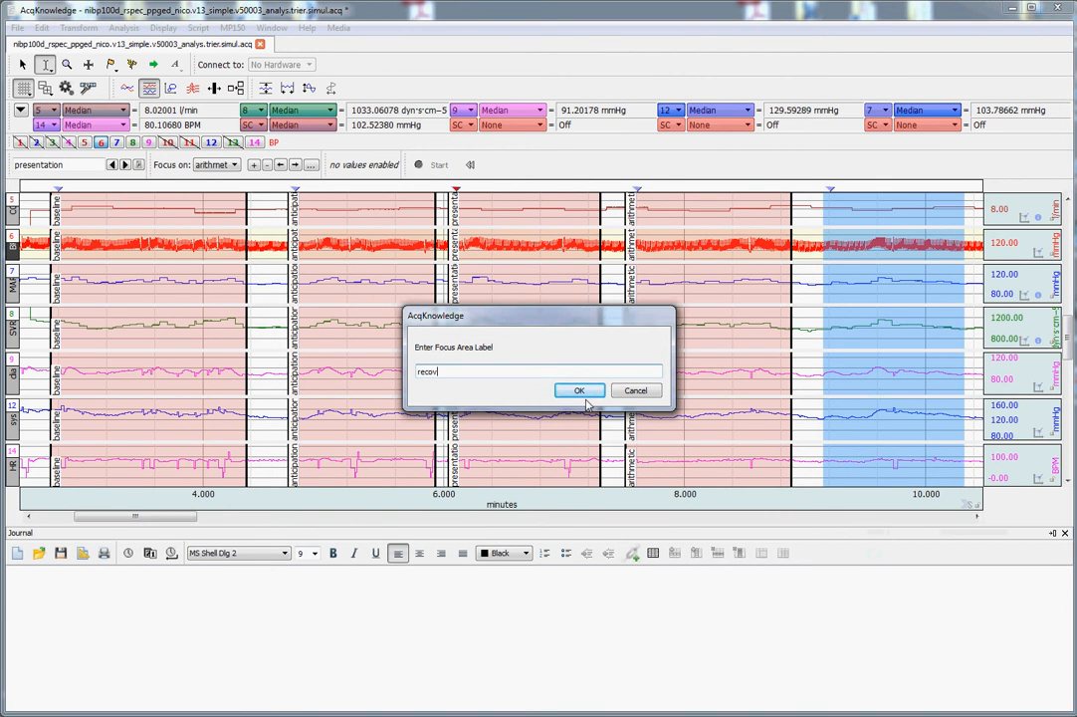
pyautogui.click(588, 391)
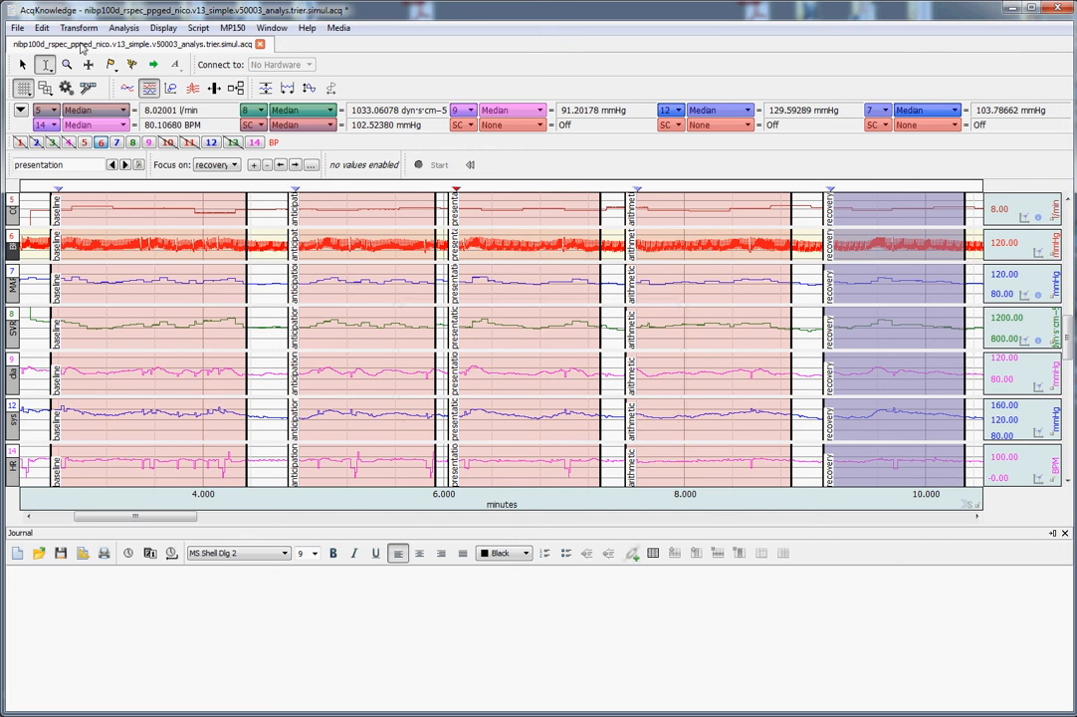
# Step: Open the Cycle Detector, review the 60-second selection window after each starting event, and move the cursor to the origin
pyautogui.click(80, 29)
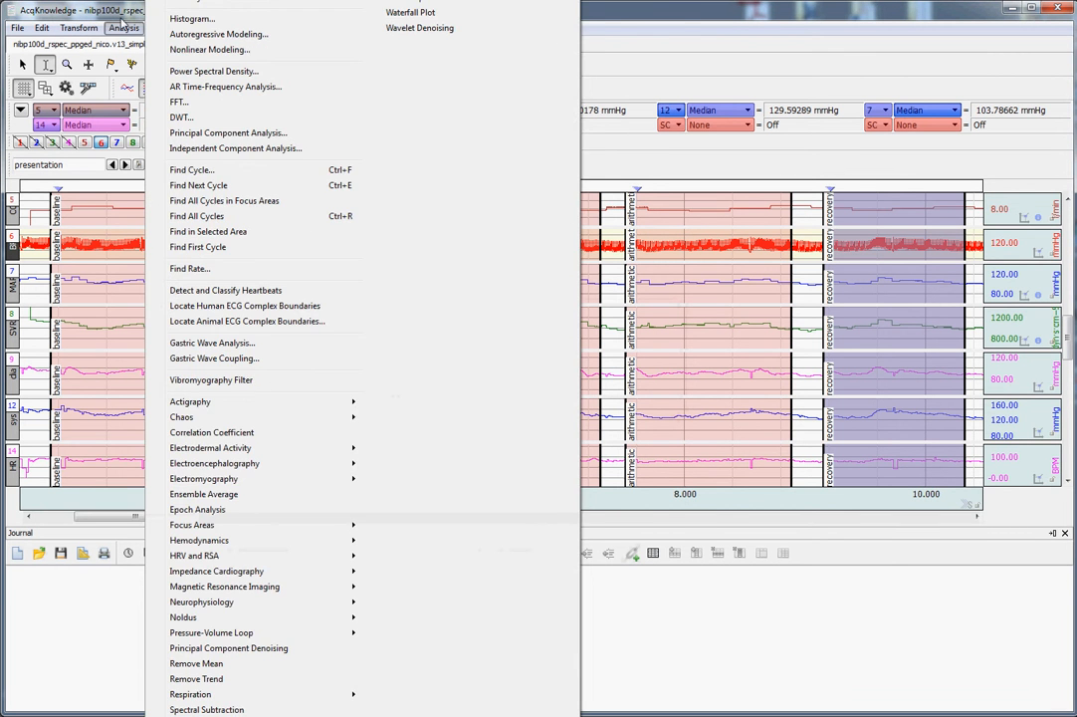
pyautogui.click(122, 29)
pyautogui.click(122, 29)
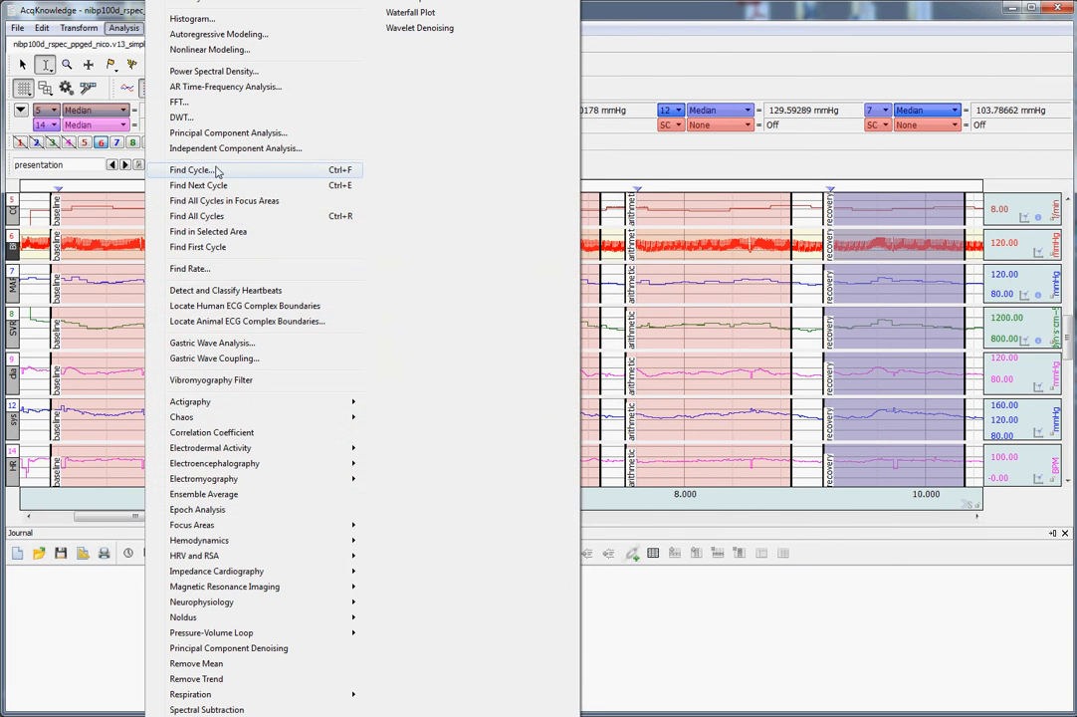
pyautogui.click(189, 170)
pyautogui.moveTo(338, 95); pyautogui.dragTo(482, 132)
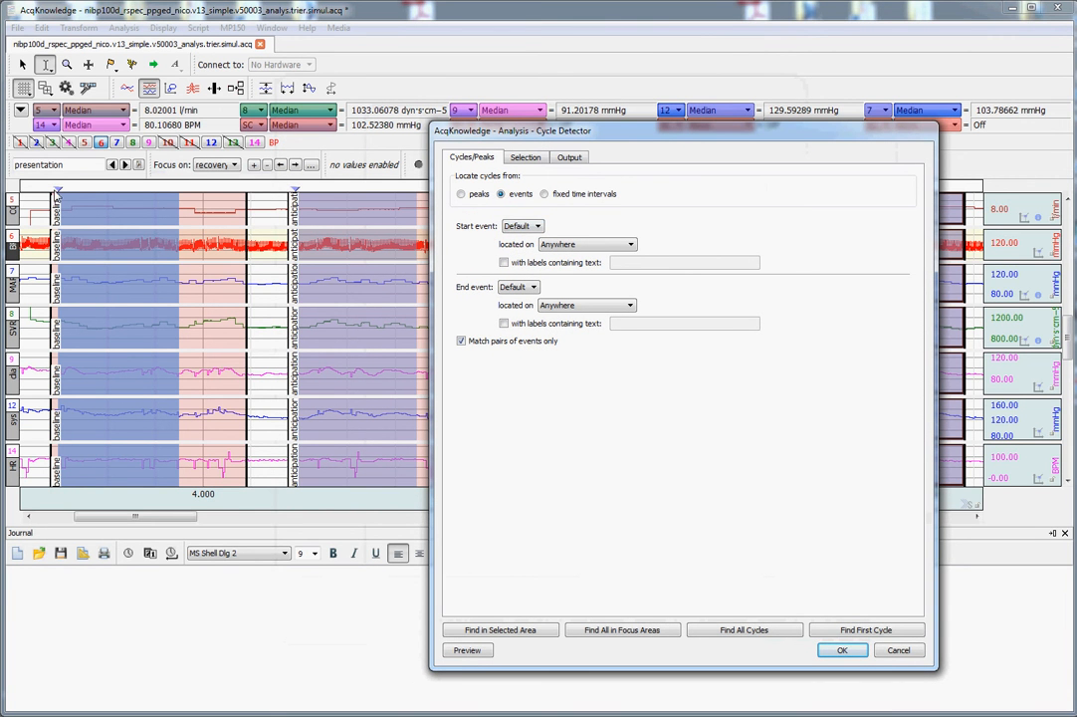
pyautogui.click(525, 157)
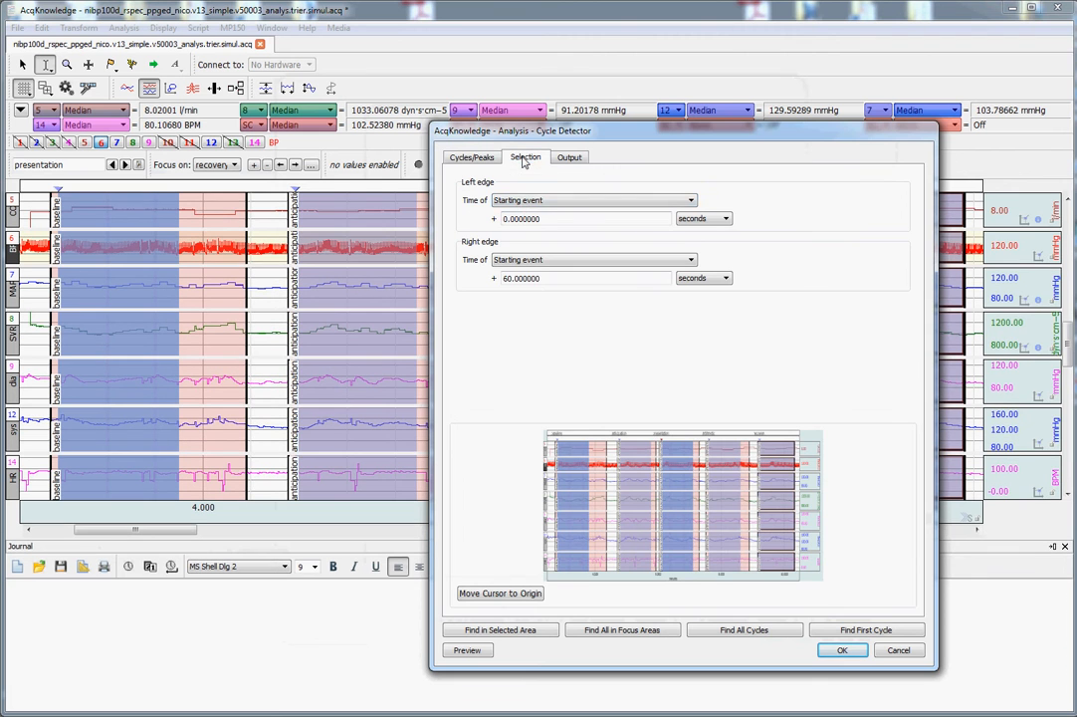
pyautogui.moveTo(563, 279); pyautogui.dragTo(457, 281)
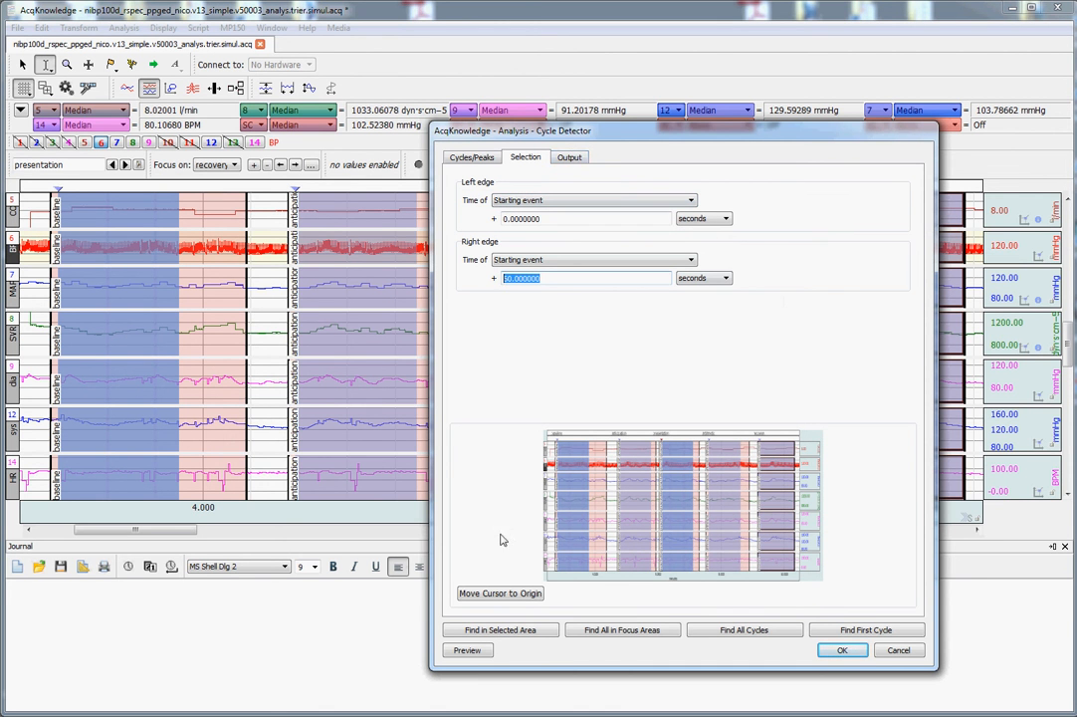
pyautogui.click(500, 593)
# Step: Check that measurements are pasted into the Journal for each cycle and find all cycles in the focus areas
pyautogui.click(569, 158)
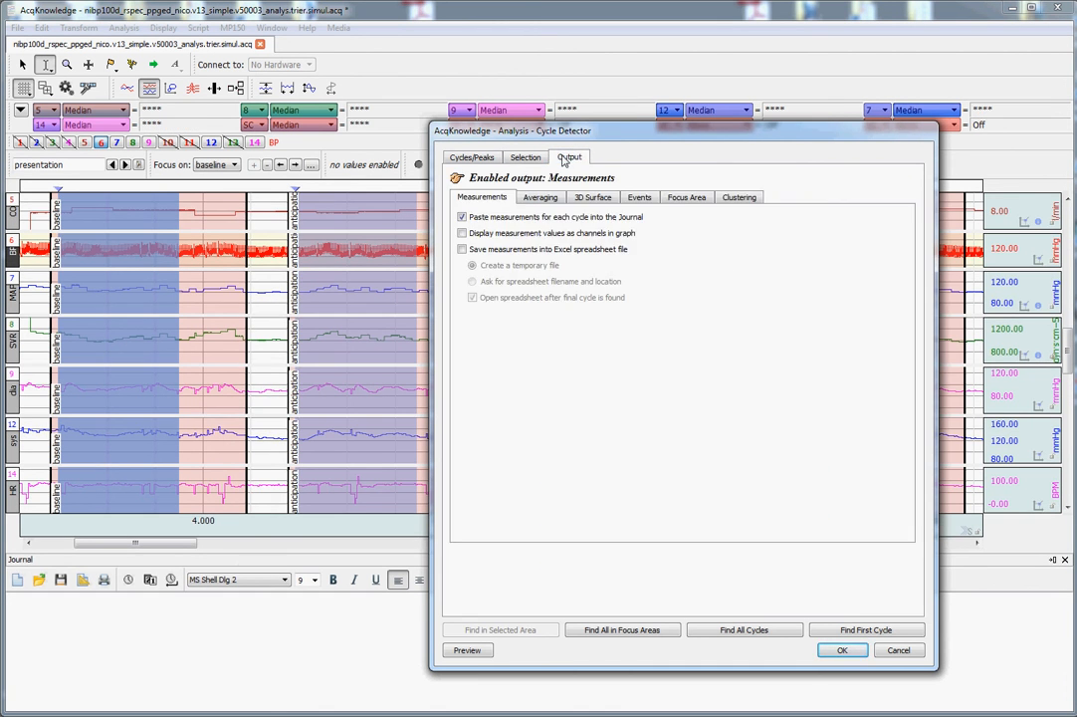
pyautogui.moveTo(585, 137); pyautogui.dragTo(648, 187)
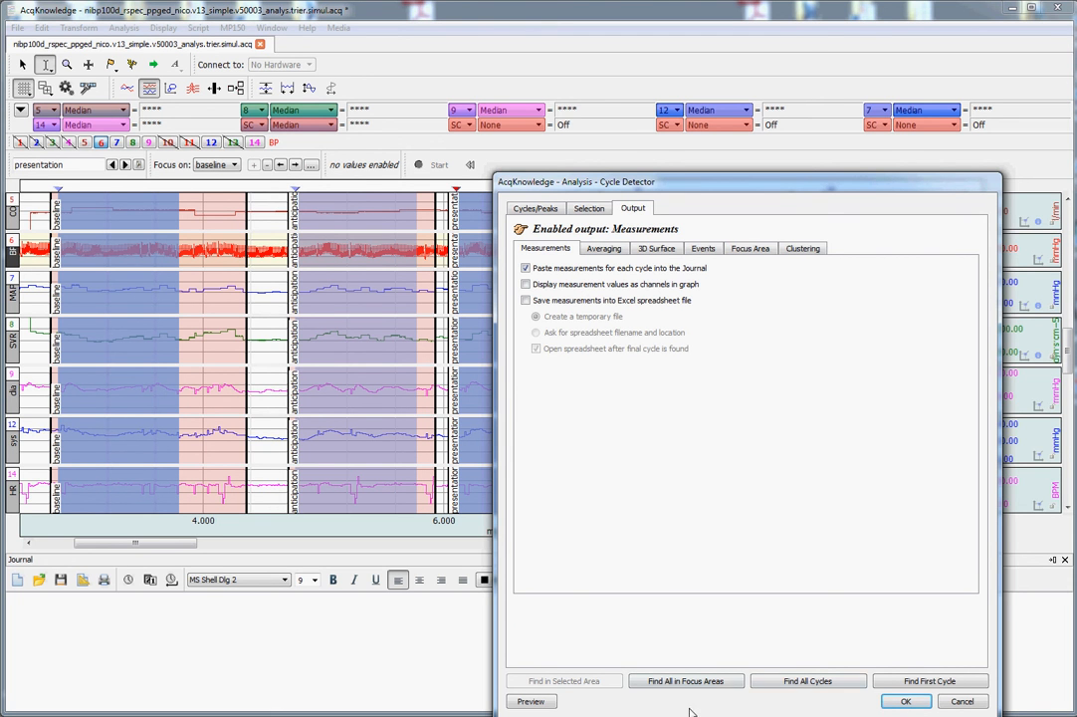
pyautogui.click(724, 683)
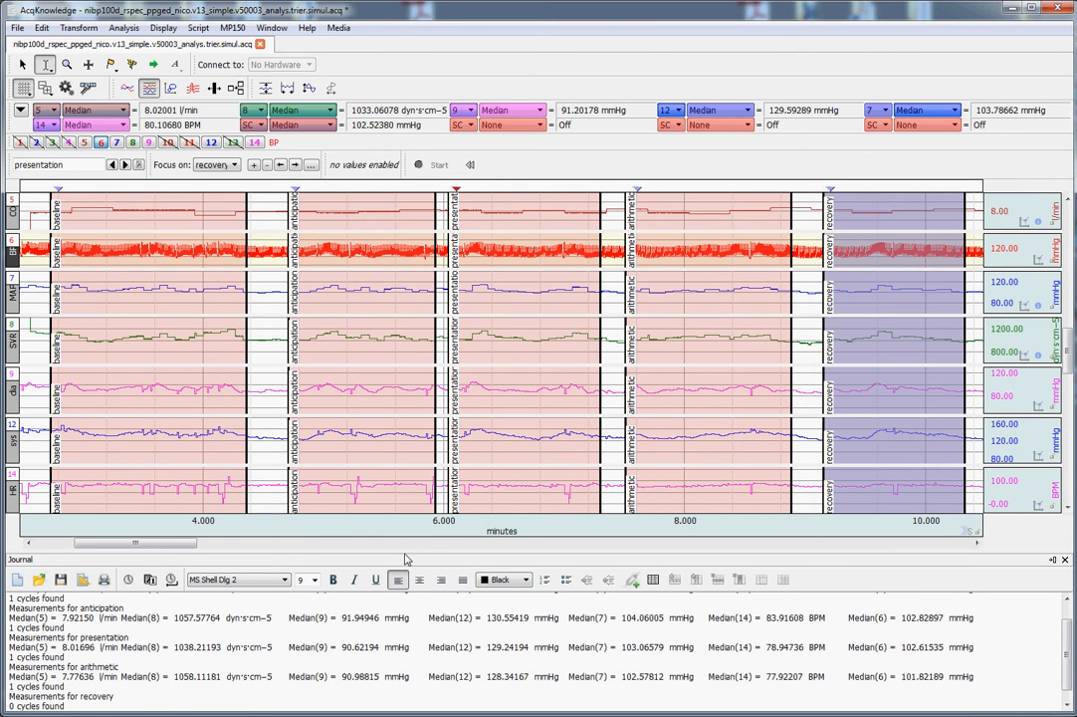
# Step: Enlarge the Journal and examine the median measurements listed for each focus area
pyautogui.moveTo(406, 557); pyautogui.dragTo(410, 505)
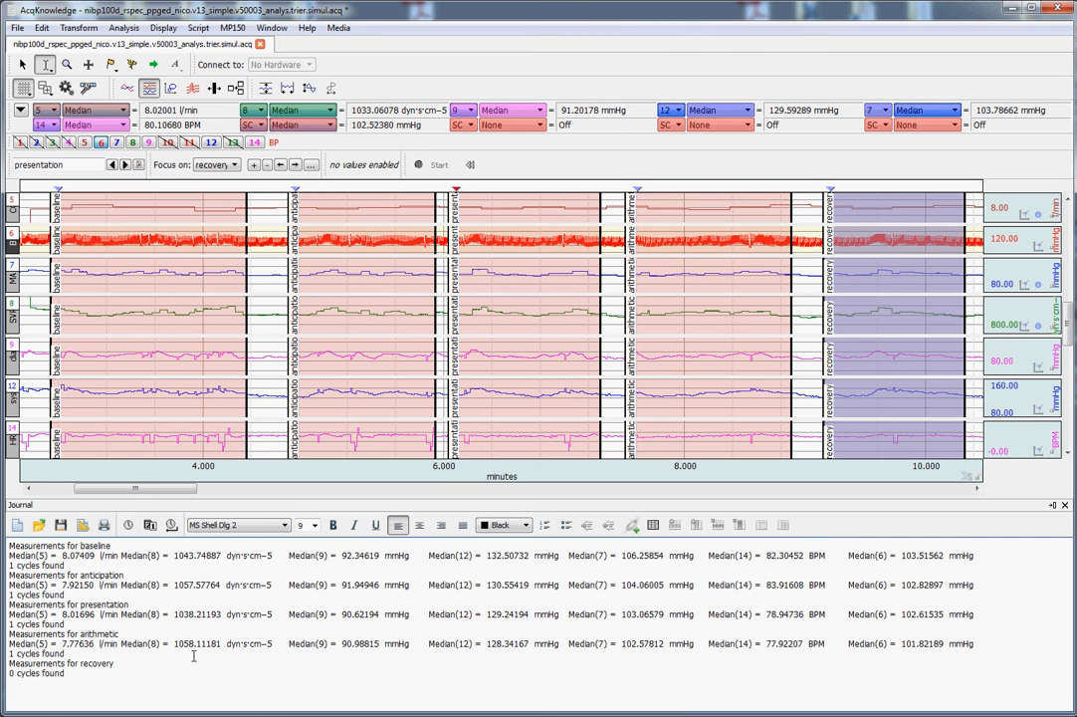
pyautogui.hotkey('ctrl', 'a')
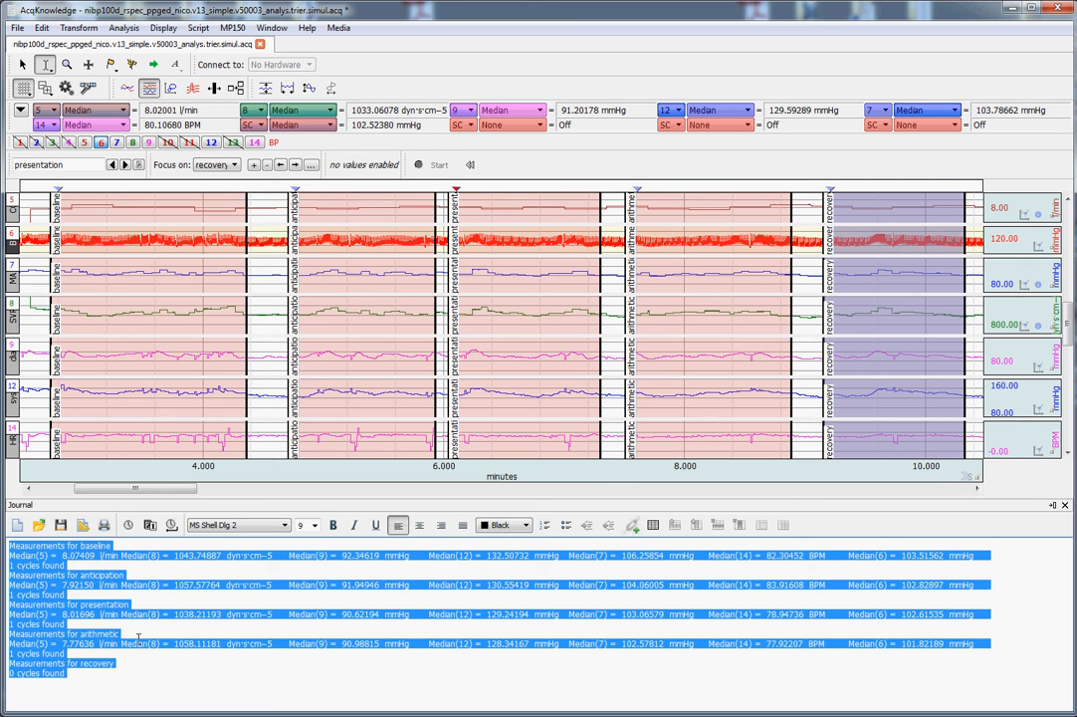
pyautogui.click(138, 638)
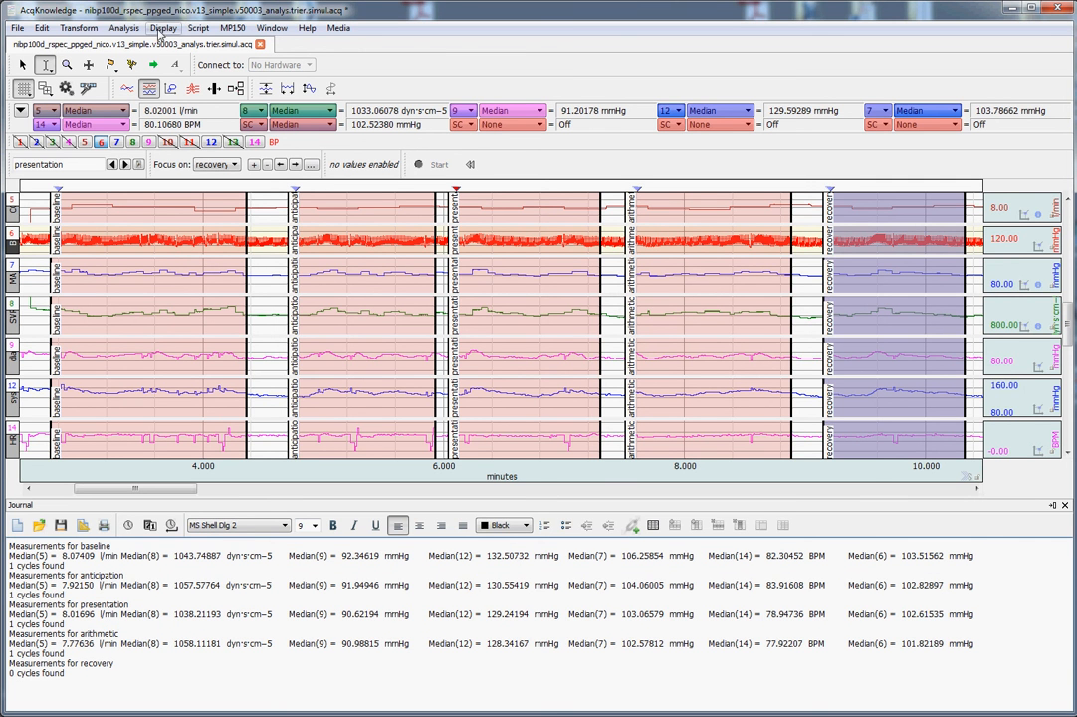